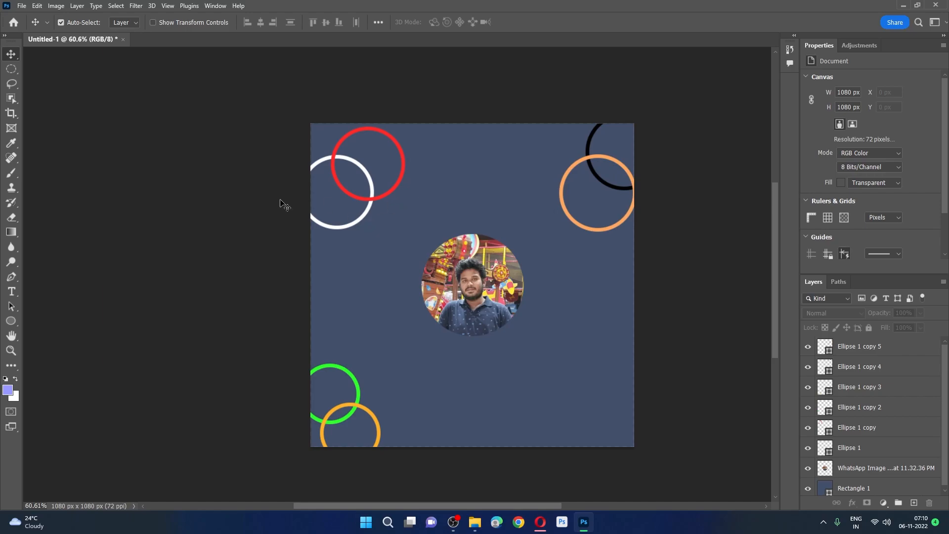
- Delete all six ellipse layers and the Rectangle 1 background layer, keeping only the circular photo layer
click(848, 346)
shift+click(858, 448)
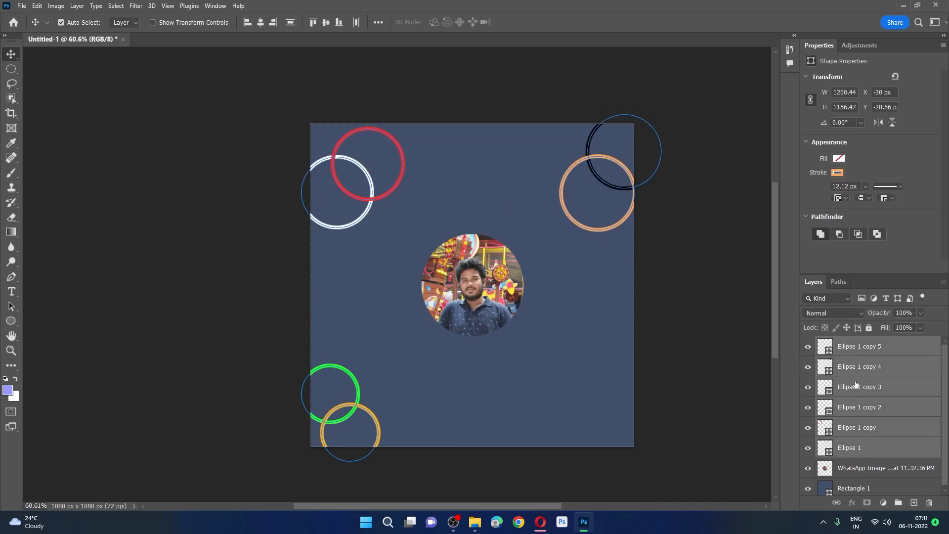
click(863, 349)
click(719, 348)
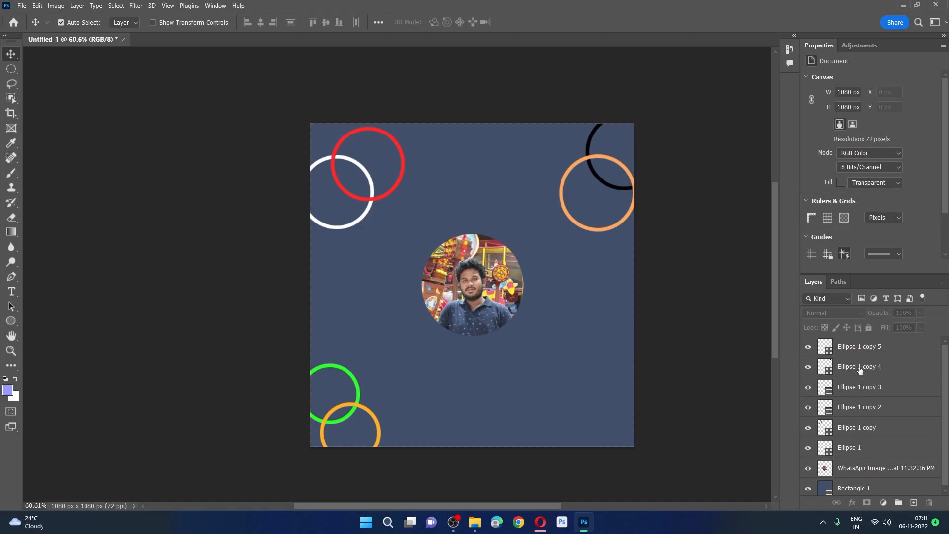
click(860, 347)
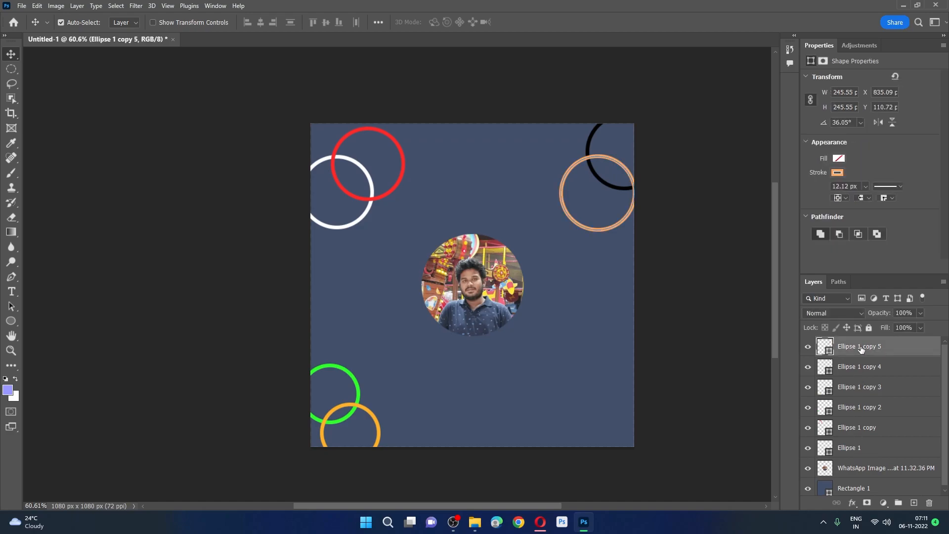
shift+click(857, 448)
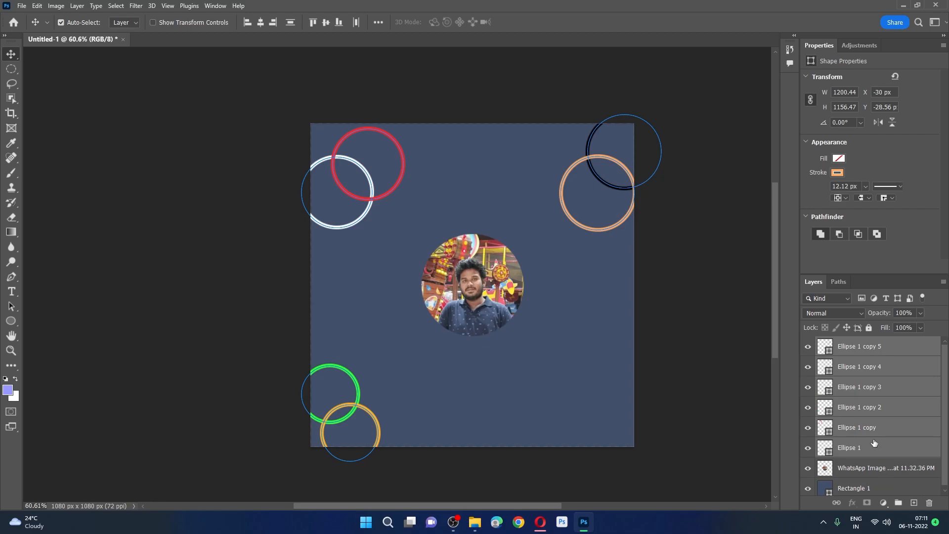
drag(874, 434, 928, 502)
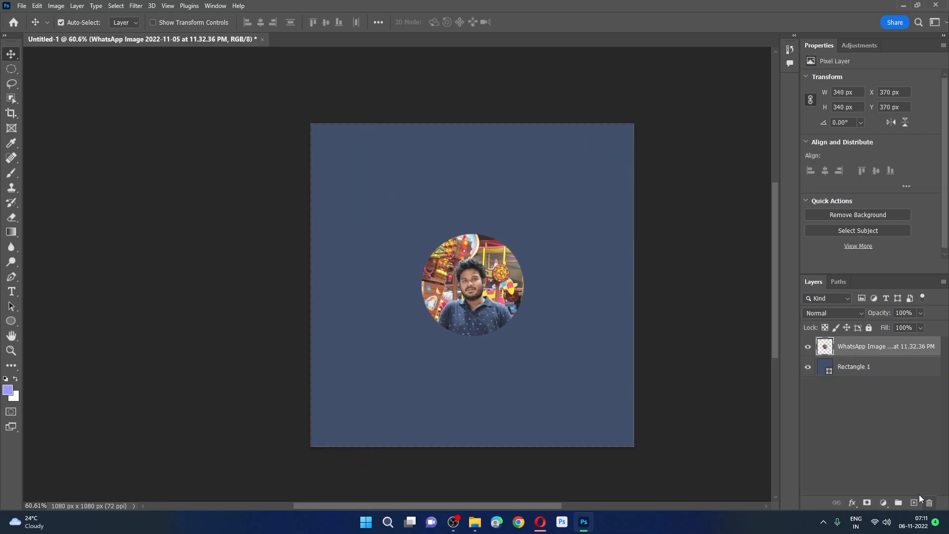
click(850, 368)
drag(850, 368, 929, 502)
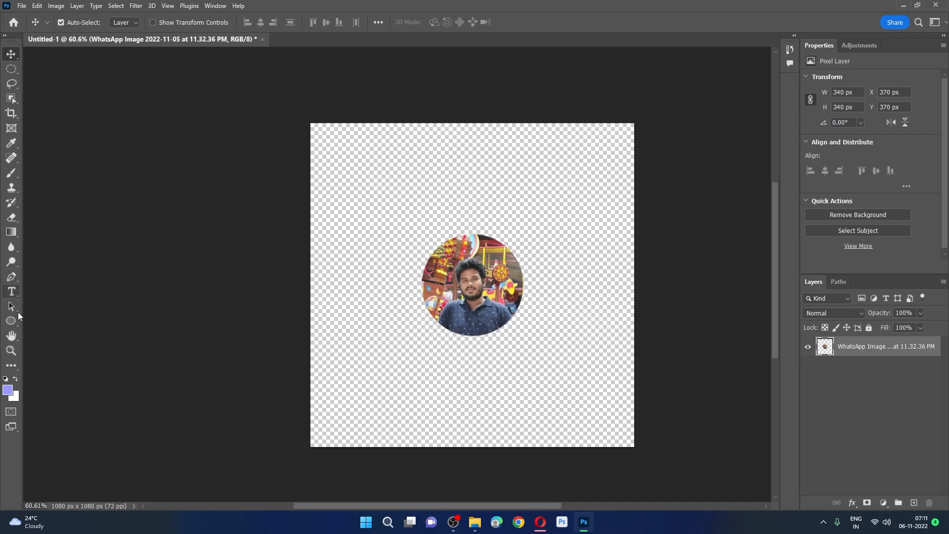
- Draw a square of about 323 × 323 px with the Rectangle tool, above and left of the photo on the canvas
drag(14, 321, 31, 324)
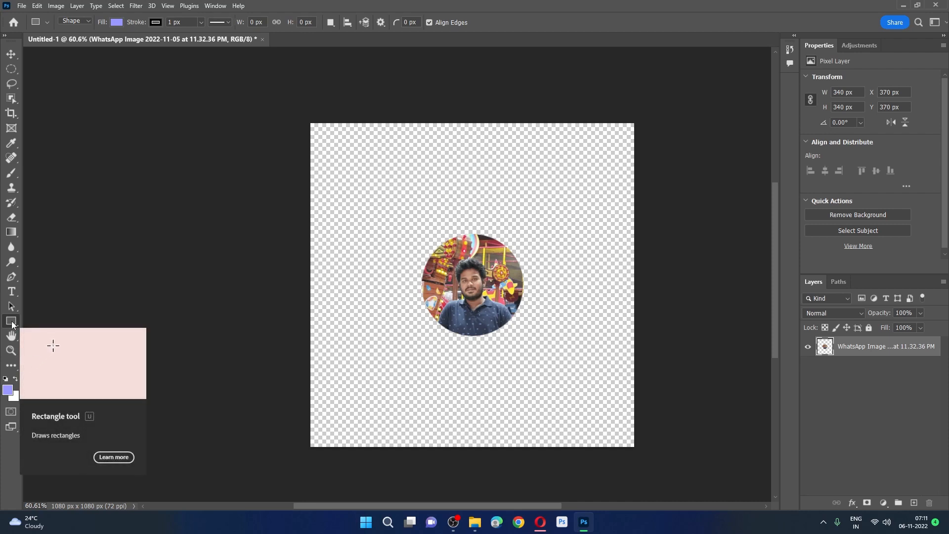
drag(18, 322, 36, 330)
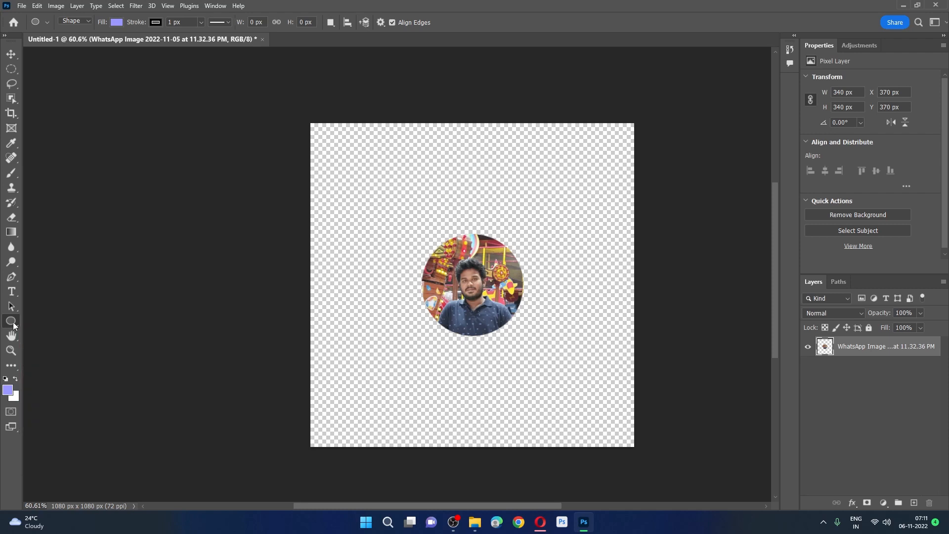
drag(18, 323, 40, 321)
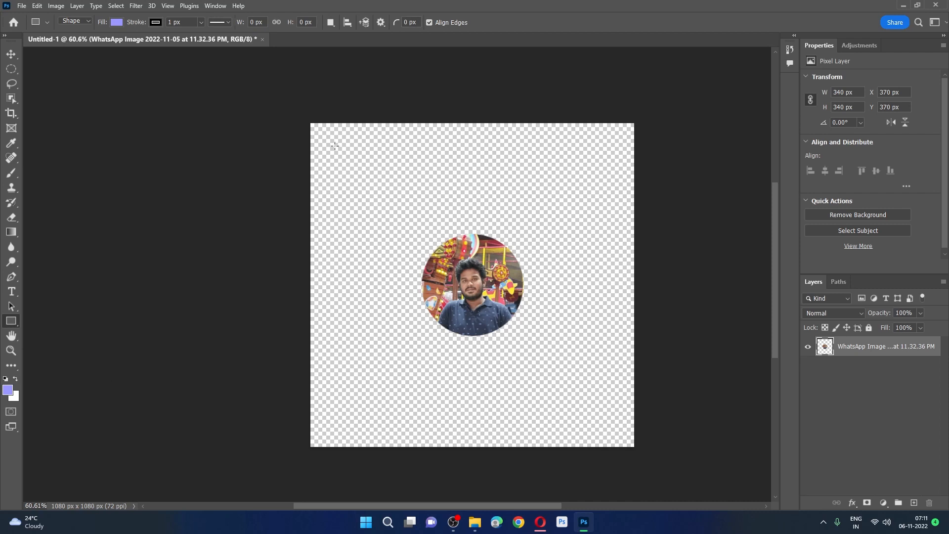
drag(335, 146, 369, 166)
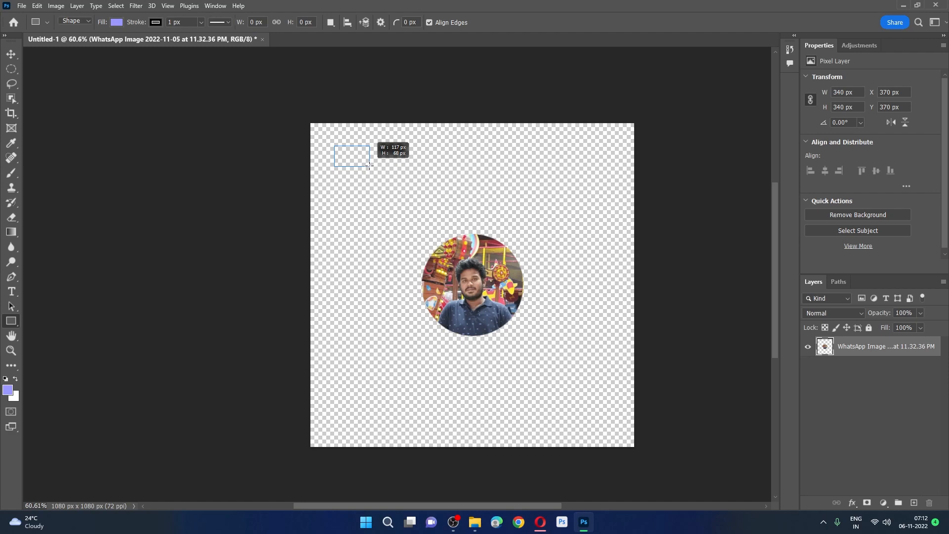
drag(369, 167, 465, 189)
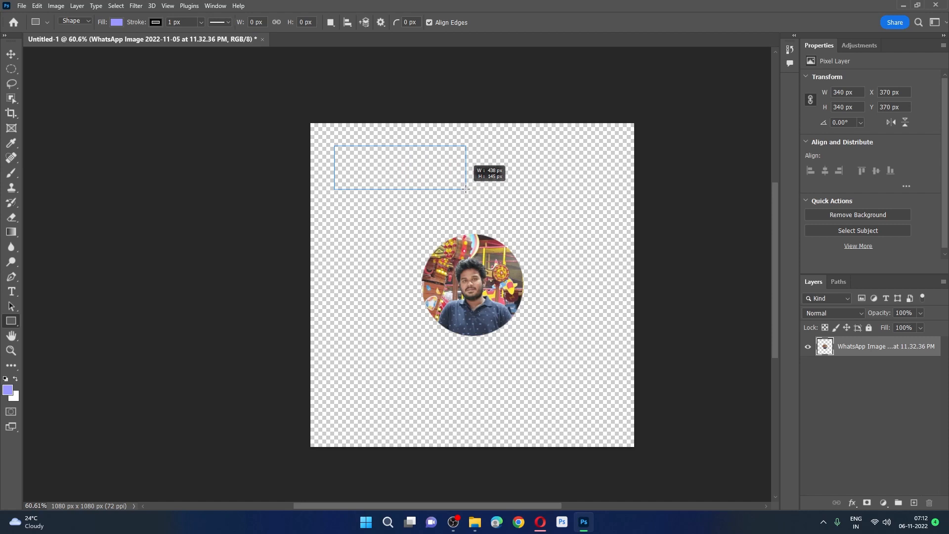
drag(466, 189, 432, 243)
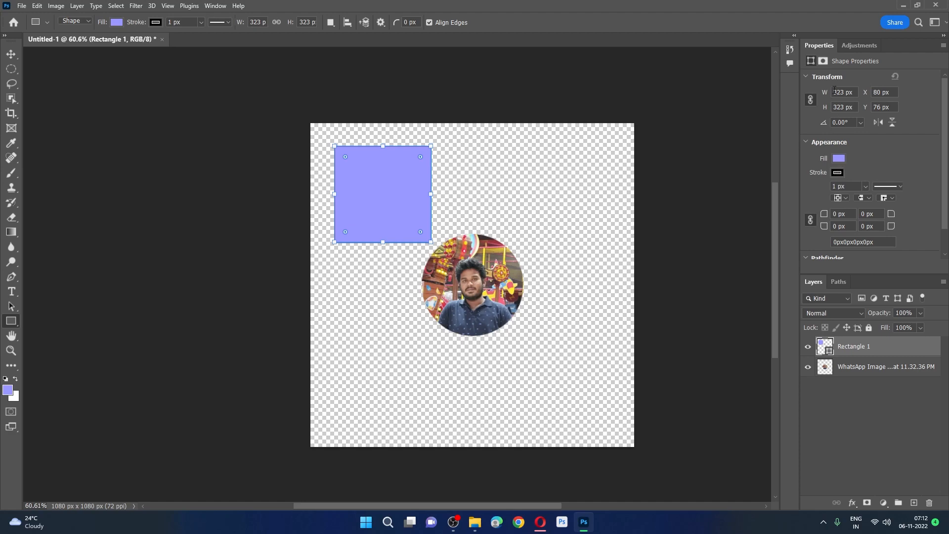
- Fill the square with the recently used dark blue
click(839, 159)
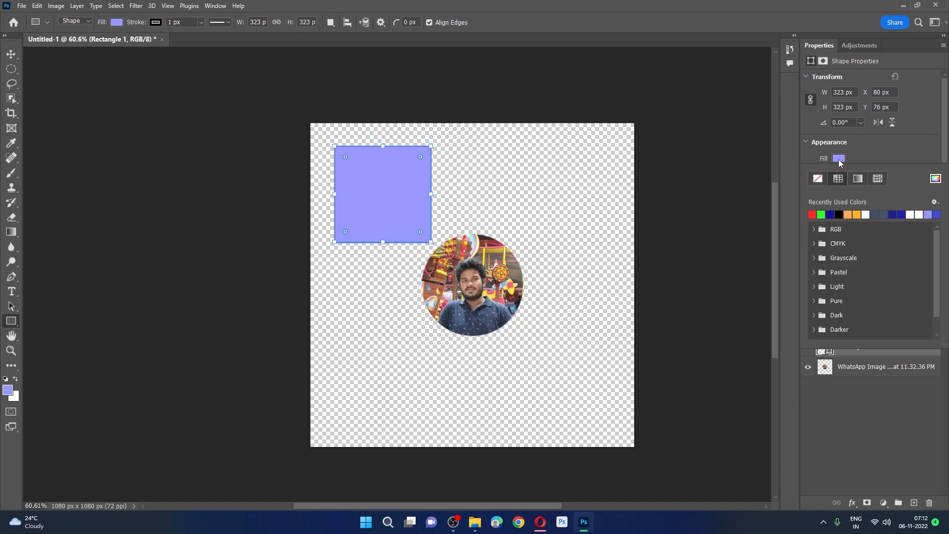
click(812, 214)
click(830, 214)
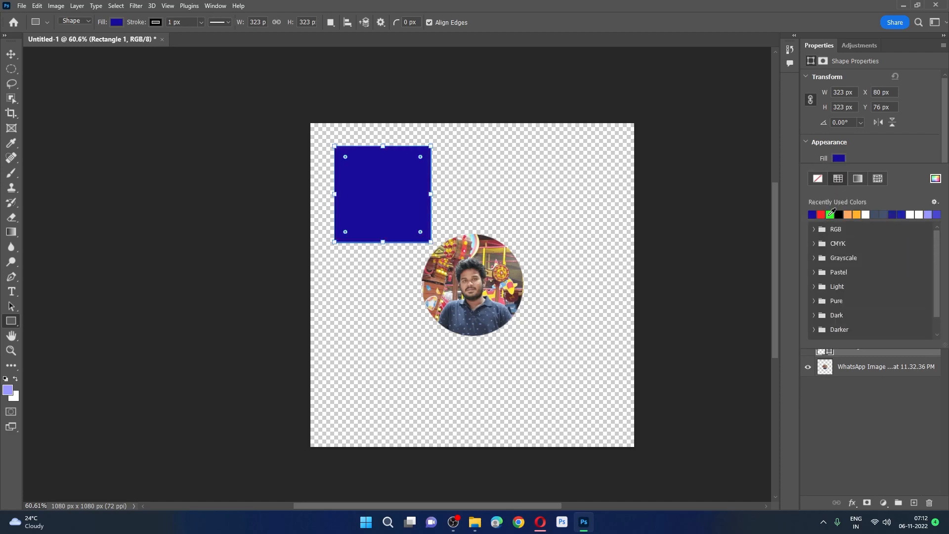
- Set the square's fill to a custom magenta pink chosen in the colour picker
click(935, 179)
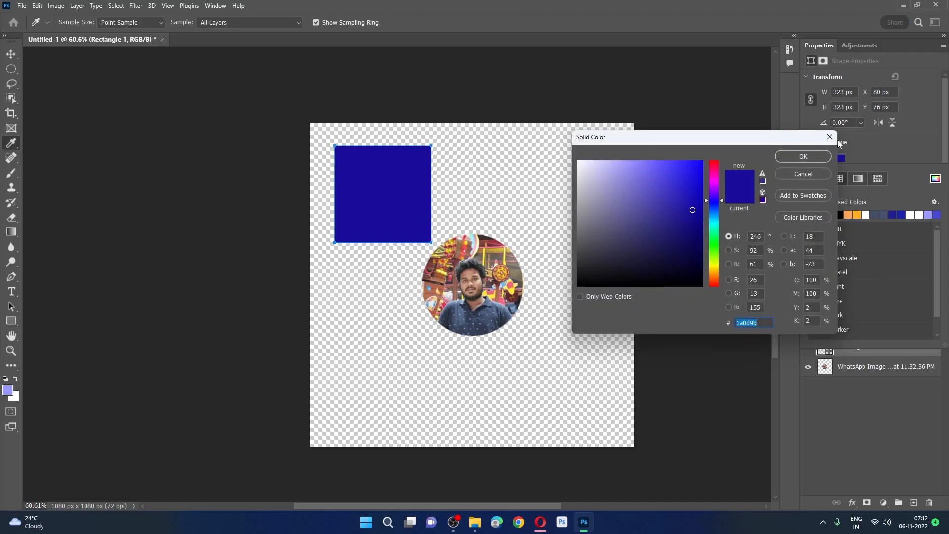
click(830, 138)
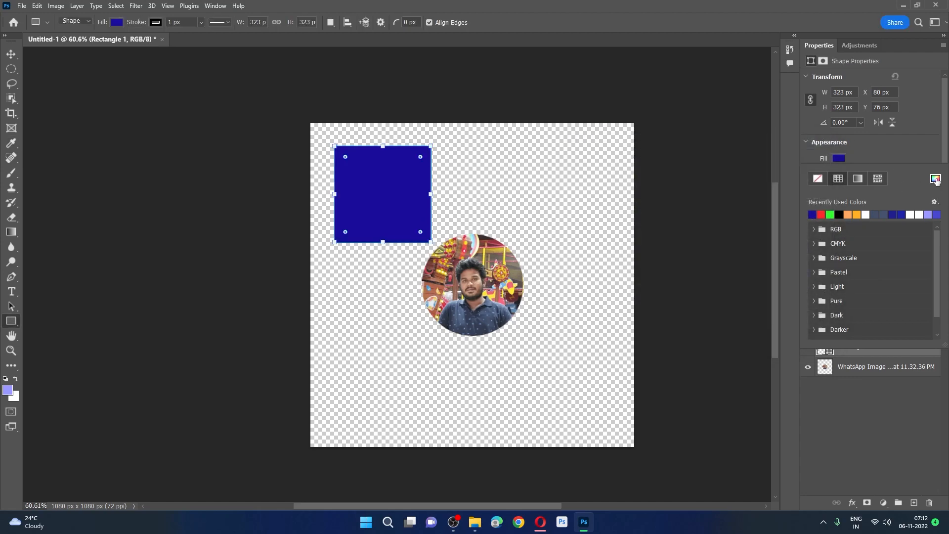
click(935, 179)
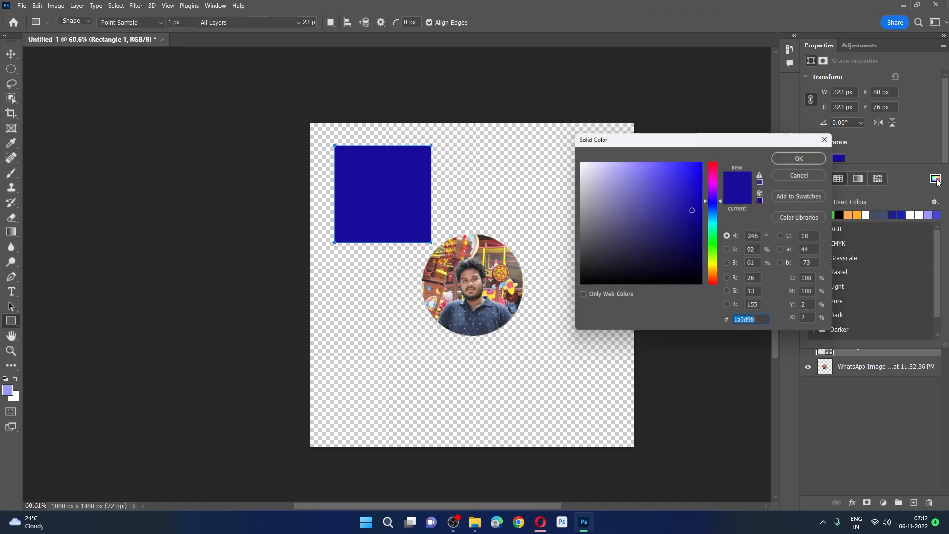
mouse_move(680, 219)
mouse_down()
mouse_move(677, 175)
mouse_move(714, 188)
mouse_move(714, 176)
mouse_up()
click(802, 157)
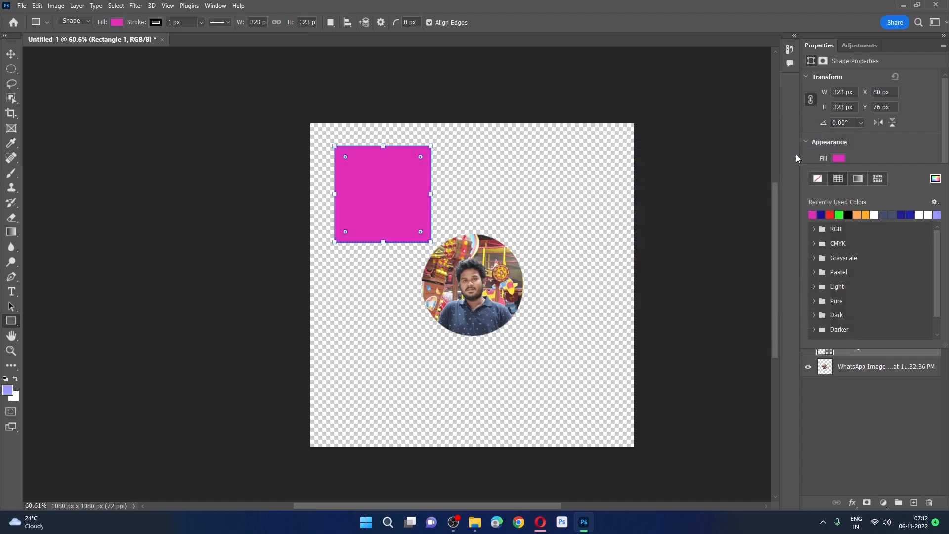
click(882, 153)
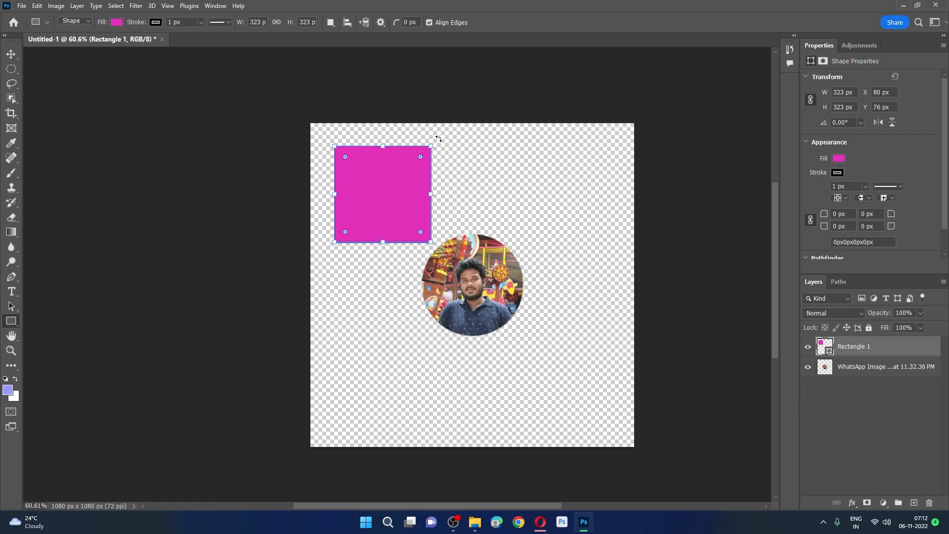
- Give the square a red stroke from the recently used colours and widen it to about 16.61 px
click(837, 173)
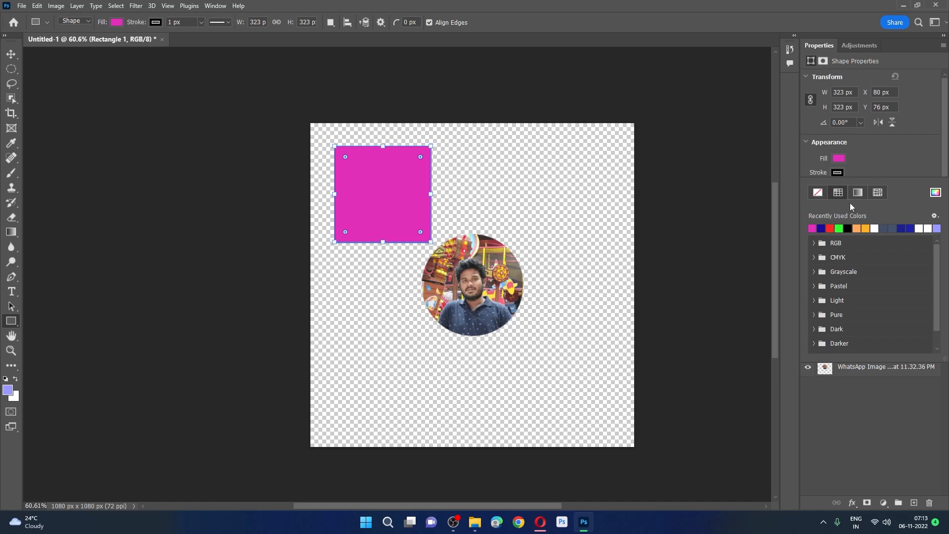
click(833, 227)
click(866, 157)
click(864, 187)
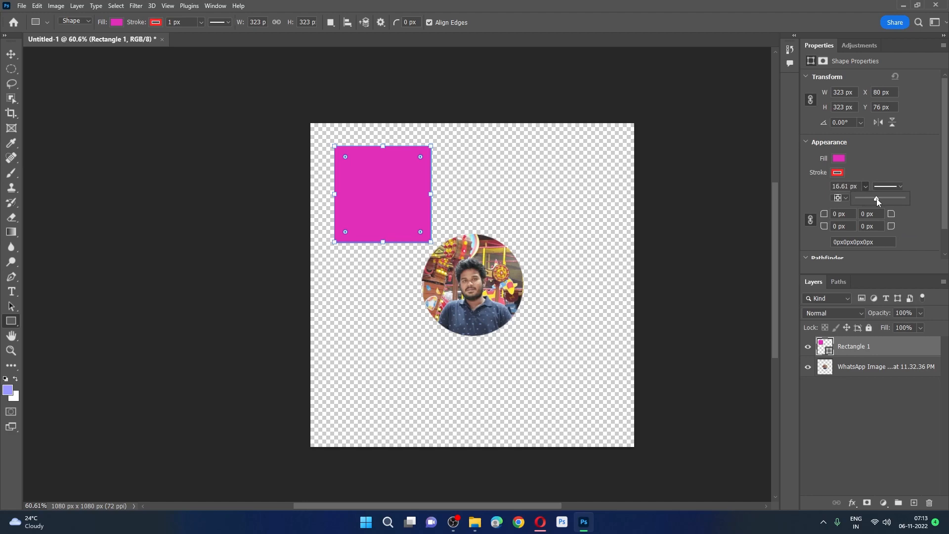
click(875, 149)
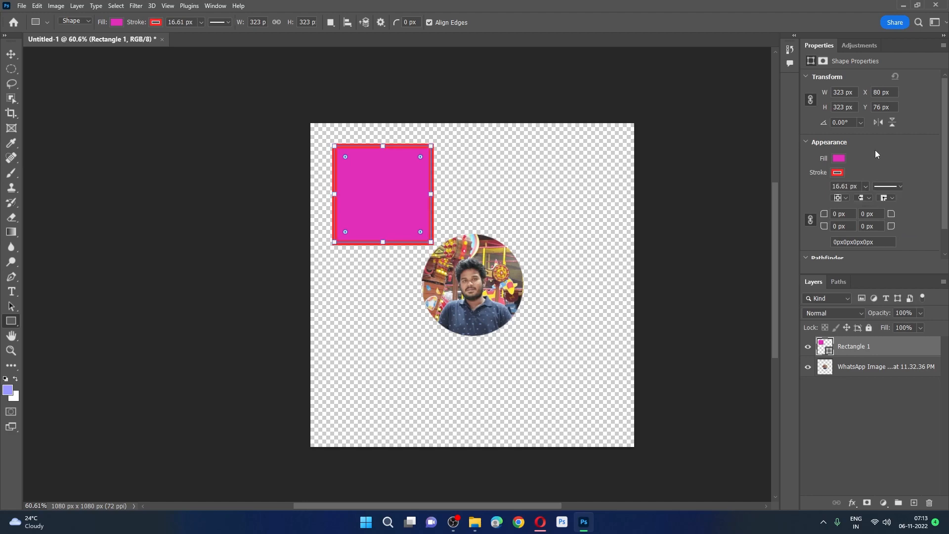
- Try the inside and outside alignments for the square's stroke and return it to centre alignment
click(846, 198)
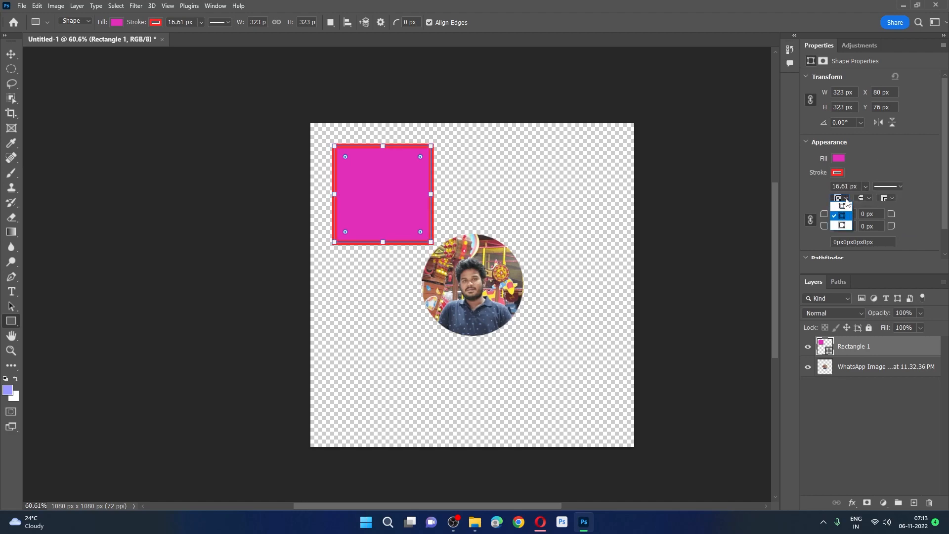
click(847, 206)
click(840, 198)
click(844, 226)
click(840, 198)
click(844, 216)
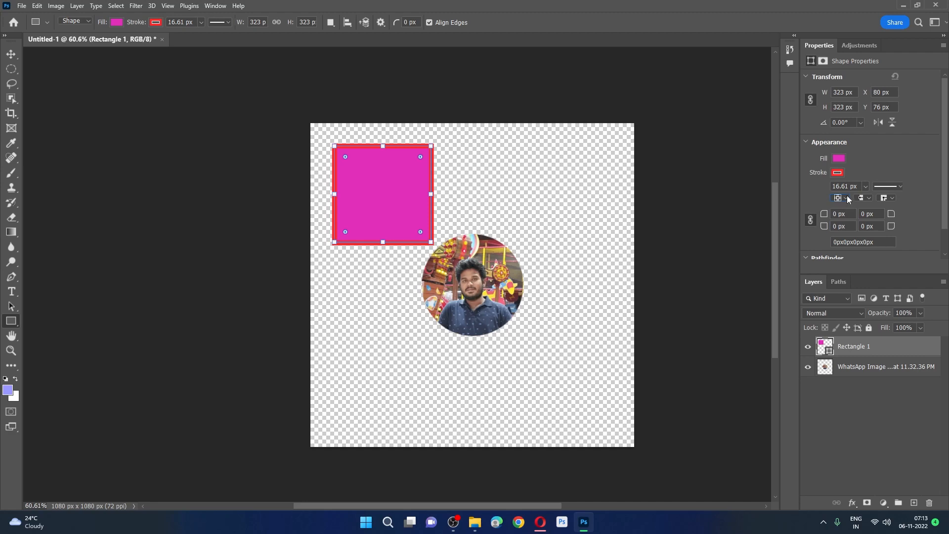
- Examine the line cap and corner options available for the square's stroke
click(869, 199)
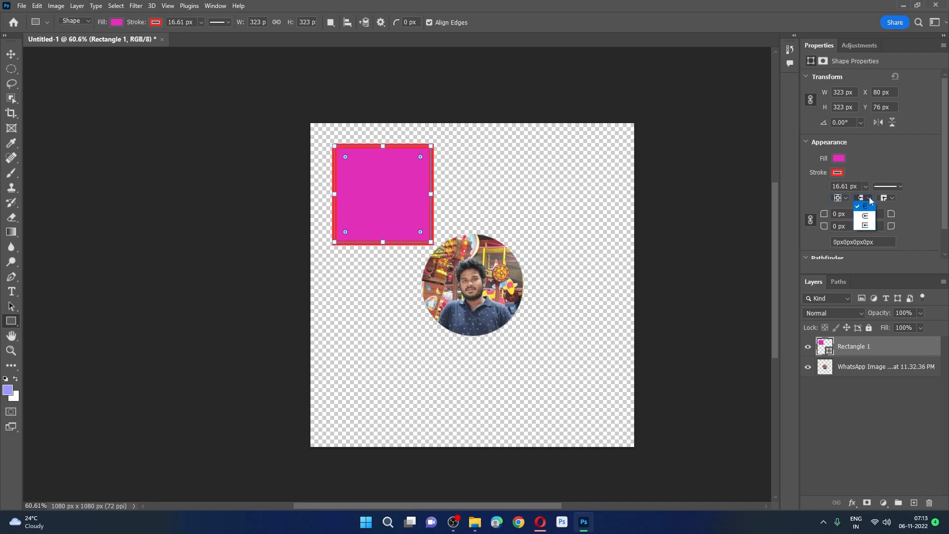
click(886, 199)
click(888, 199)
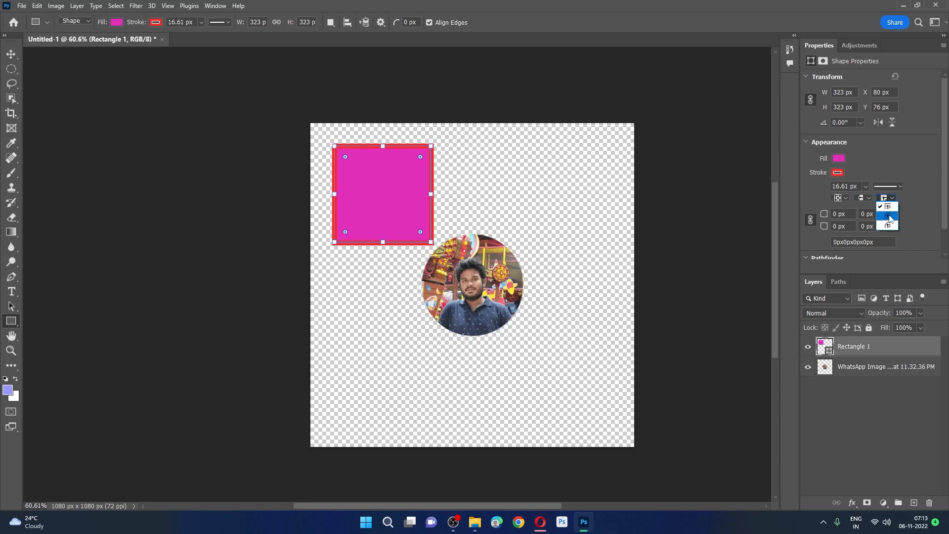
click(885, 158)
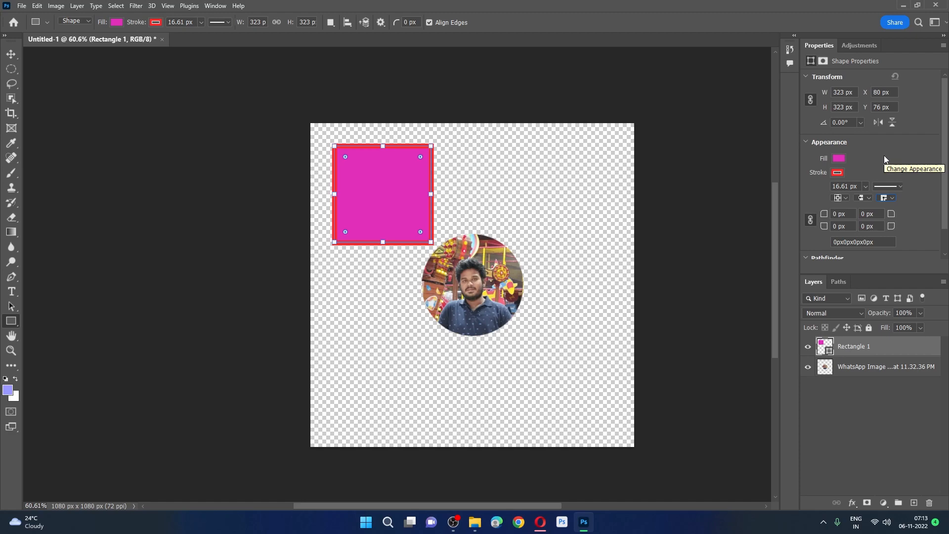
- Using the Move tool, deselect the square to inspect its fill and outline, and reselect it
click(11, 54)
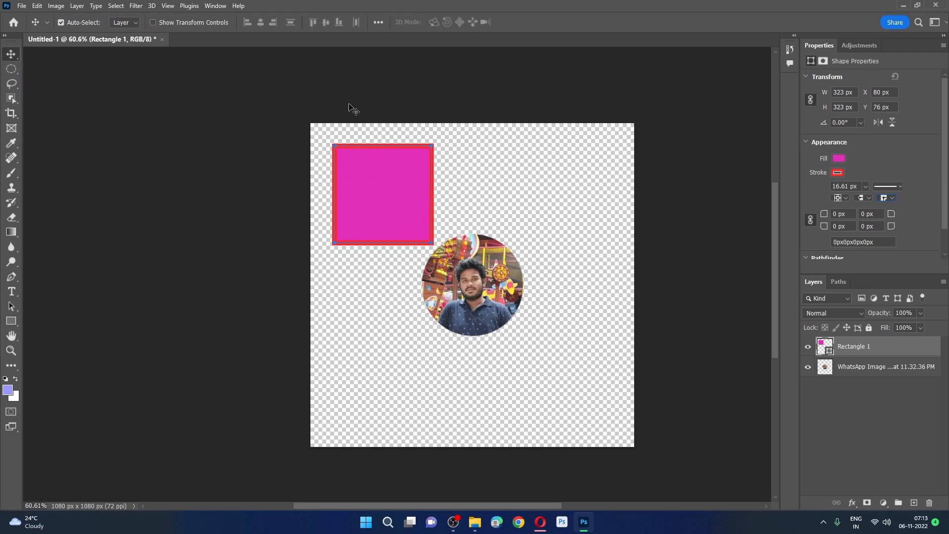
click(474, 175)
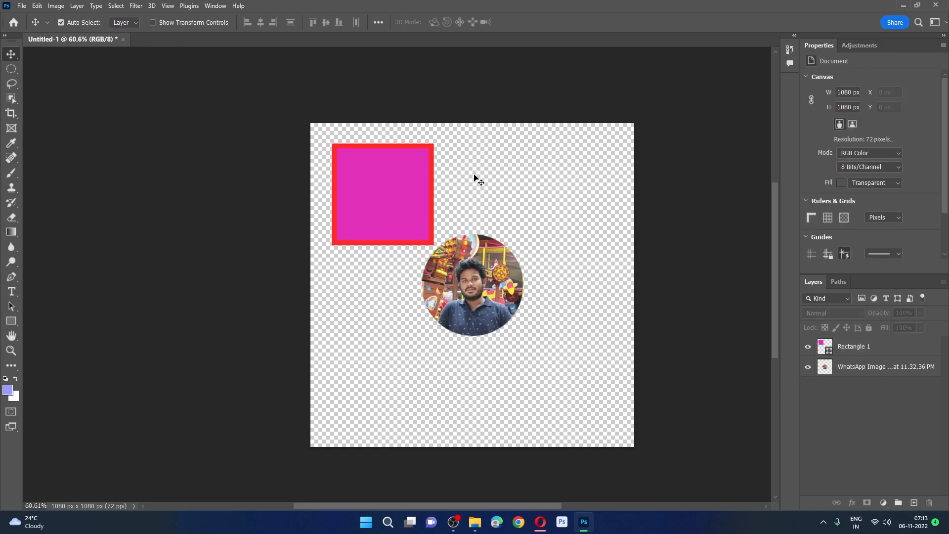
click(409, 177)
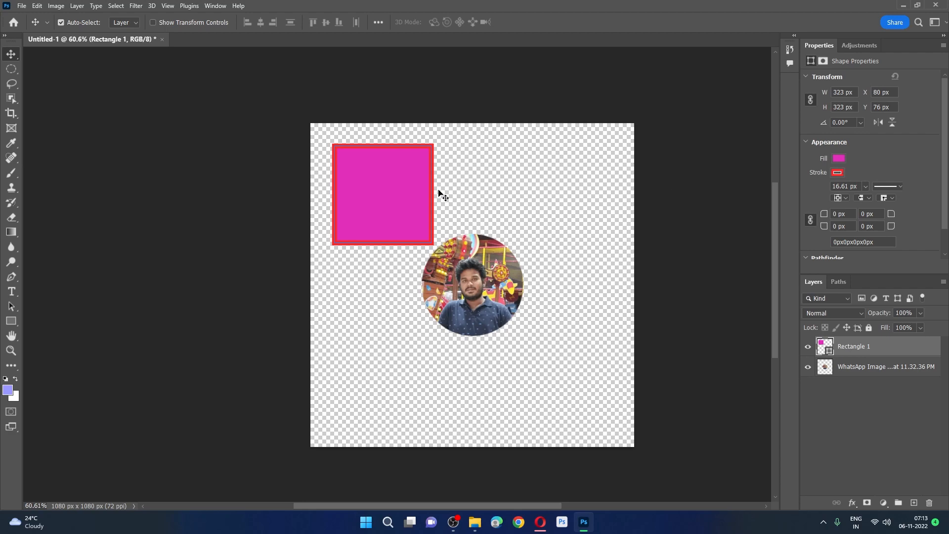
- Try setting the square's stroke to no colour and undo the change
click(841, 171)
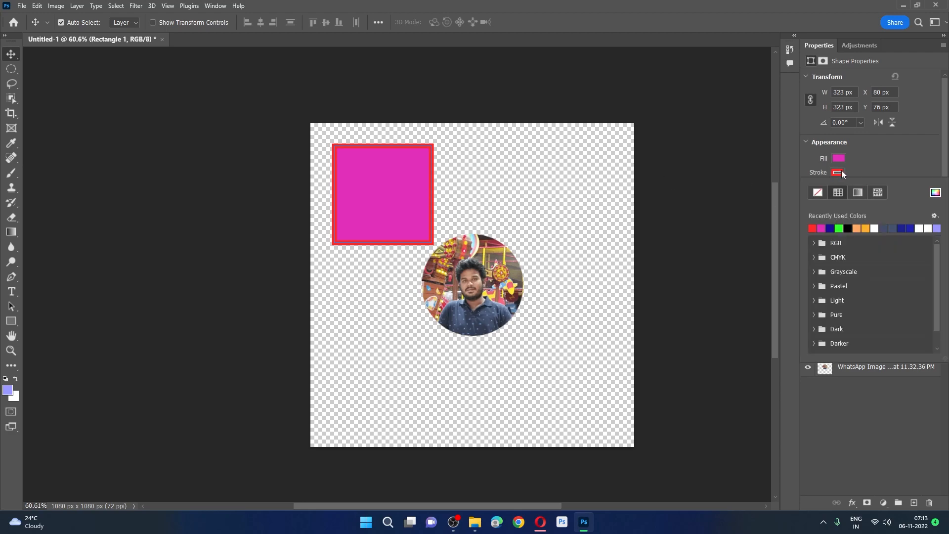
click(818, 196)
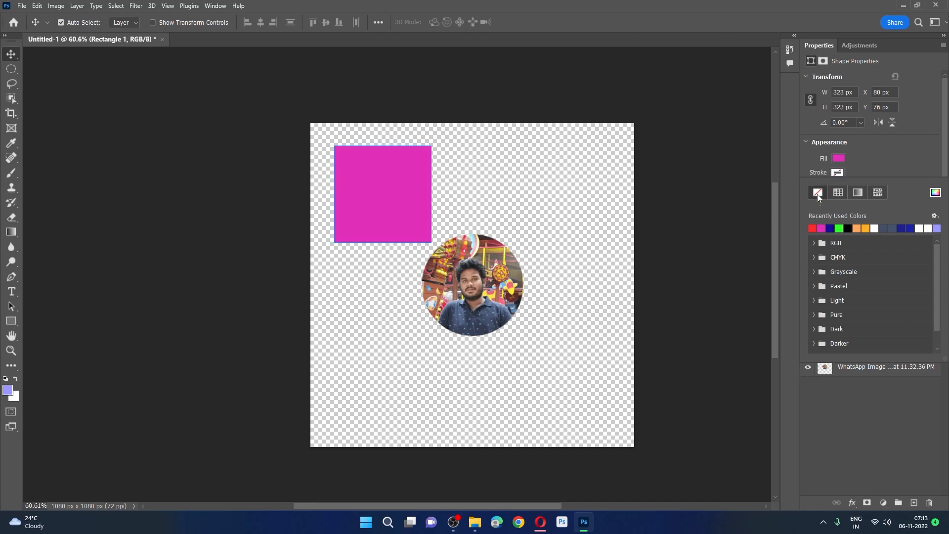
click(858, 168)
key(ctrl+z)
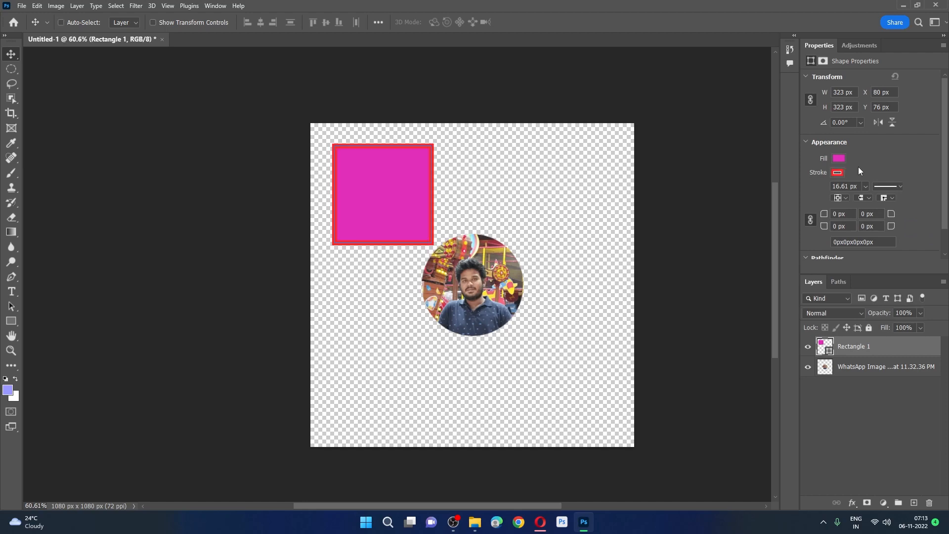
- Set the square's fill to no colour while keeping its red stroke
click(839, 158)
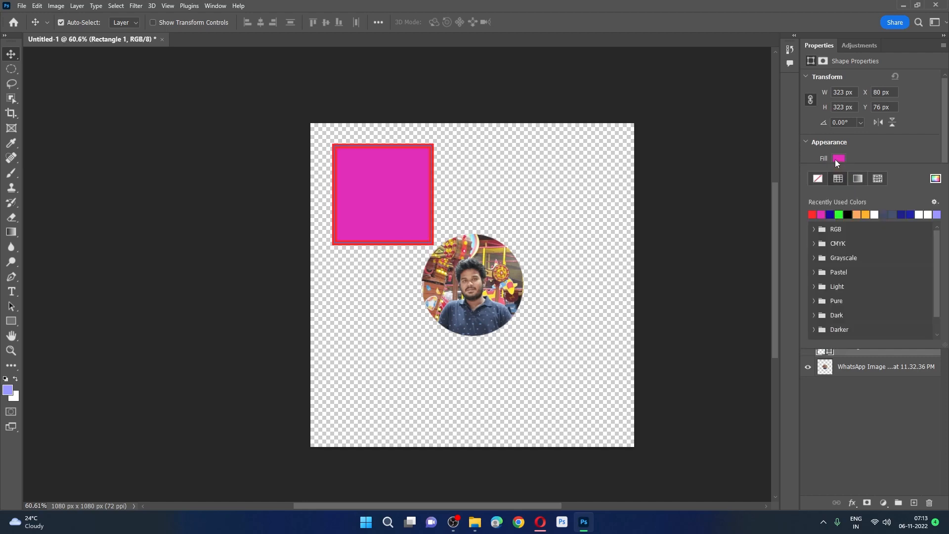
click(818, 180)
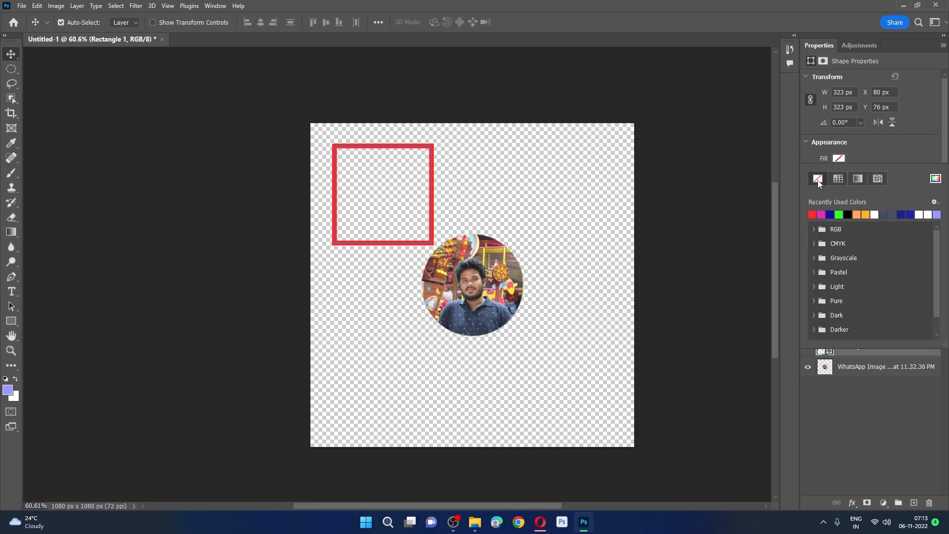
- Undo the removal of the square's magenta fill and set its stroke to no colour
click(864, 159)
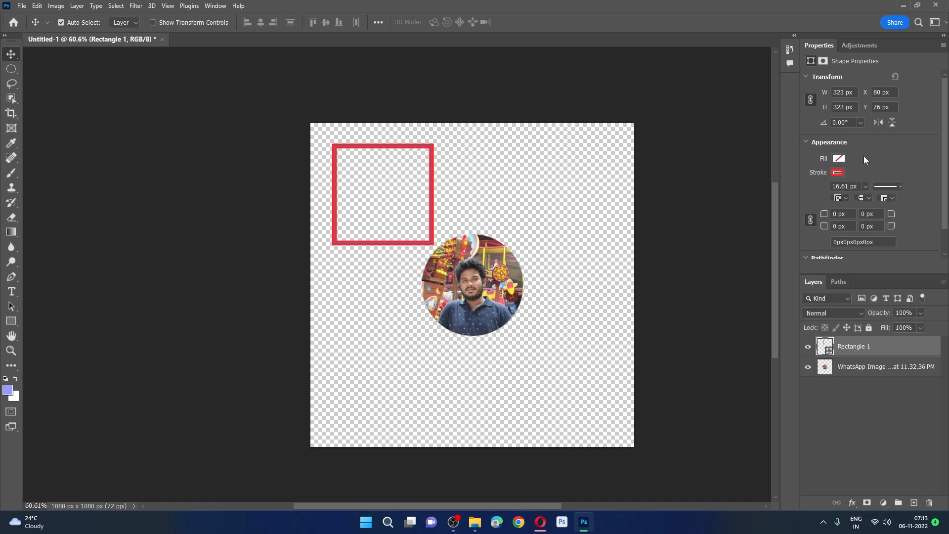
key(ctrl+z)
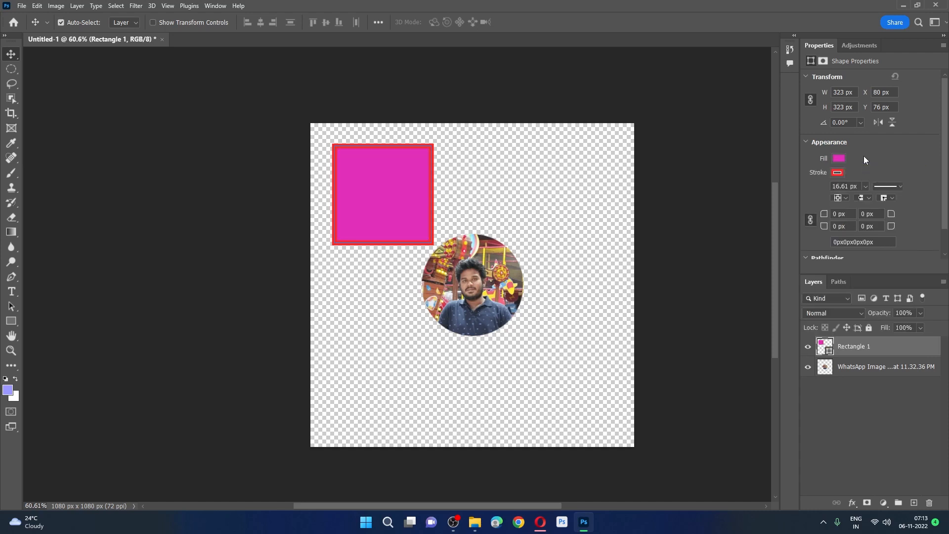
click(838, 173)
click(823, 193)
click(868, 165)
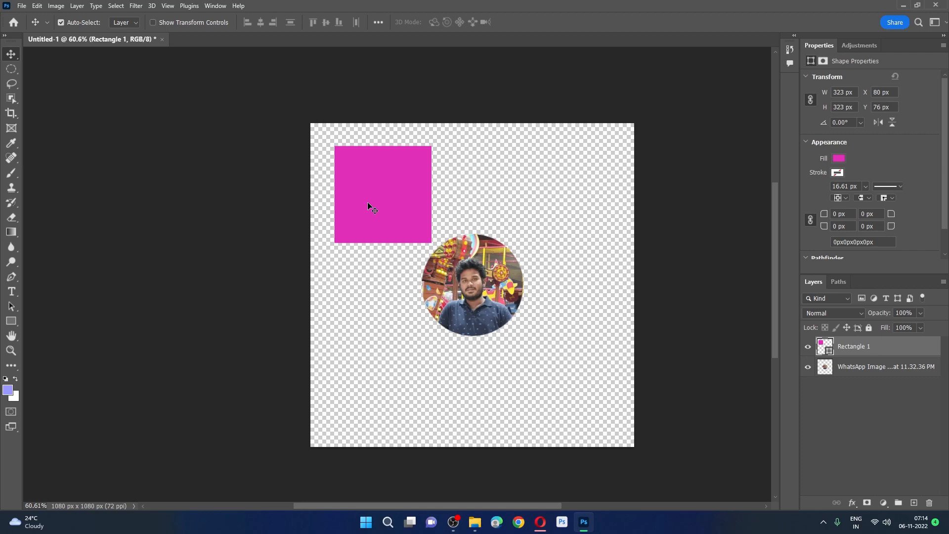
- Stretch the magenta square to cover the full 1080 × 1080 px canvas and place its layer below the photo layer
key(ctrl+t)
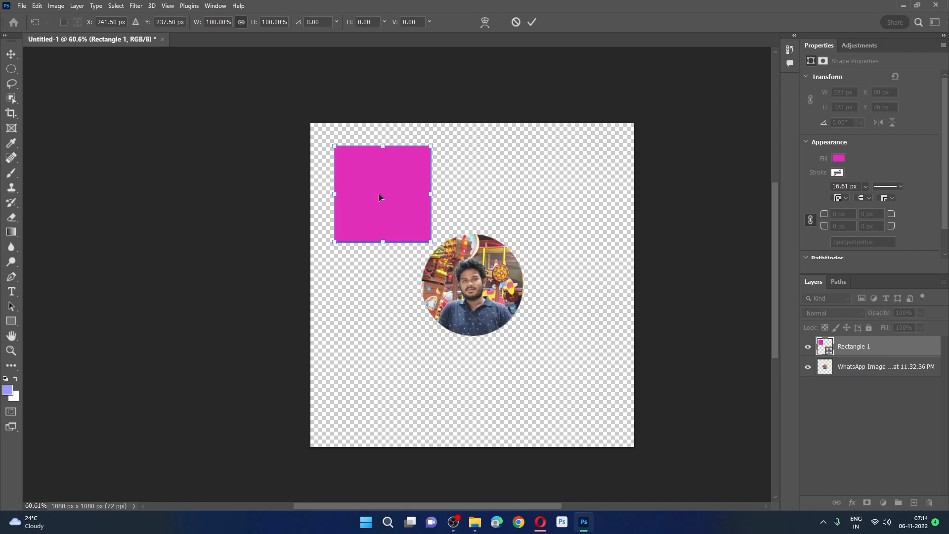
drag(431, 242, 583, 462)
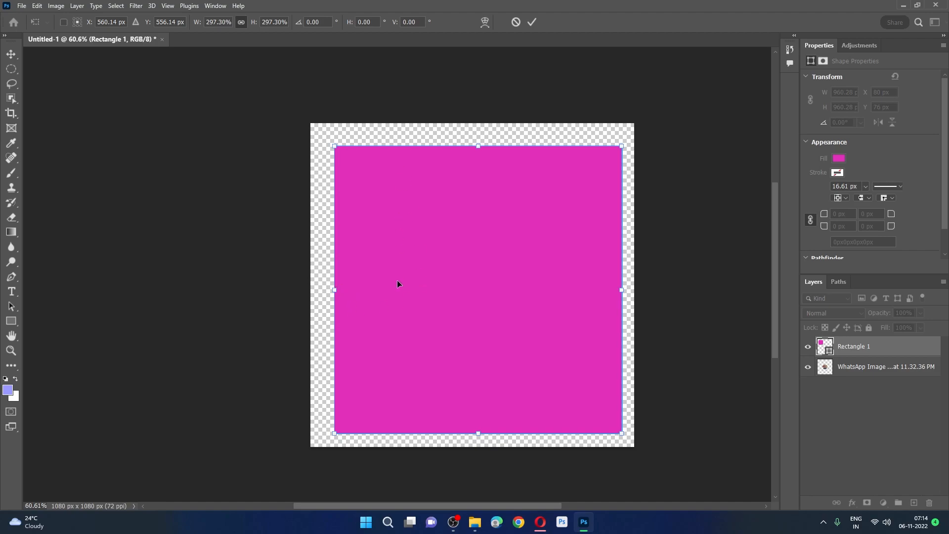
drag(337, 293, 310, 291)
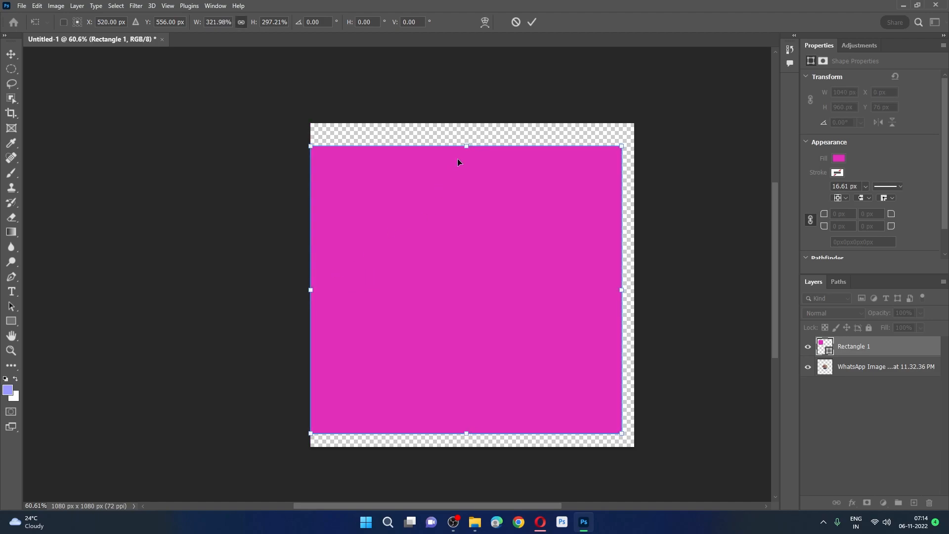
drag(466, 146, 466, 123)
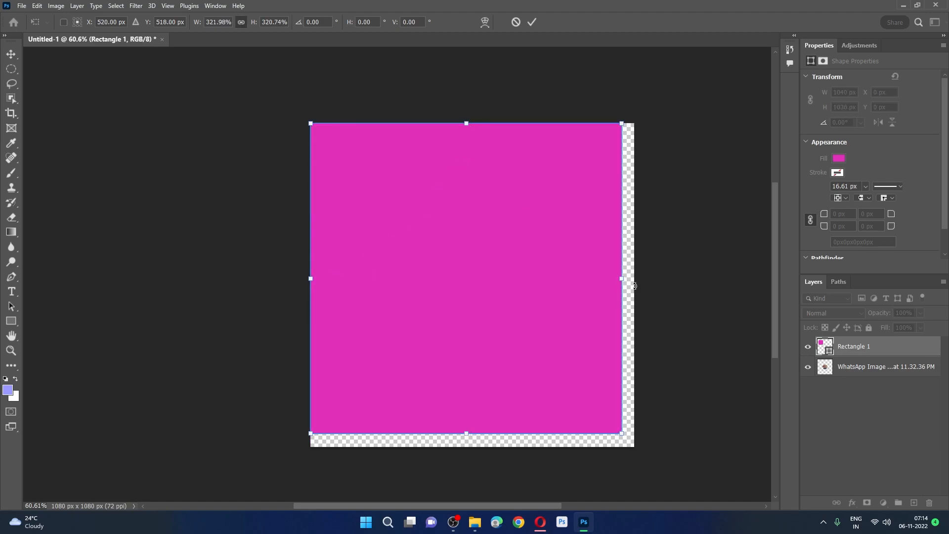
drag(624, 277, 634, 277)
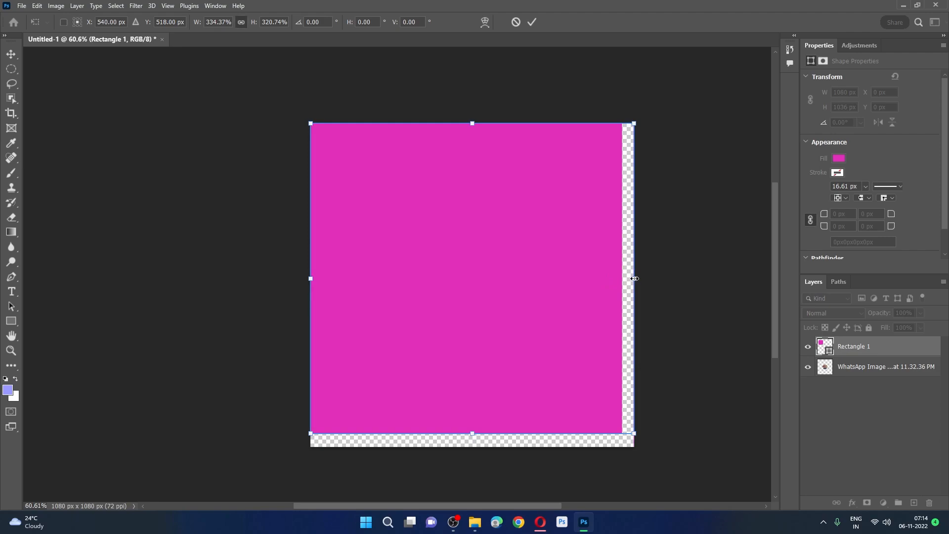
drag(473, 431, 474, 446)
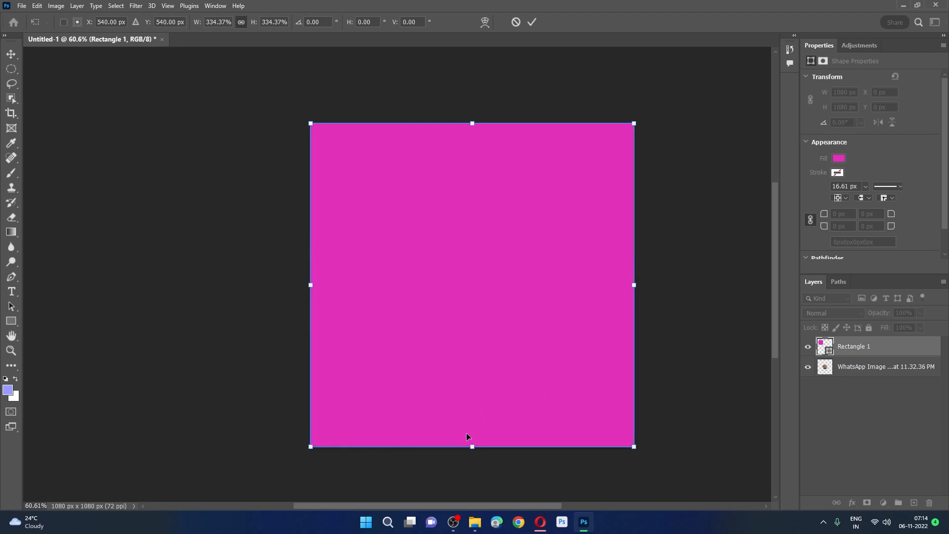
click(15, 56)
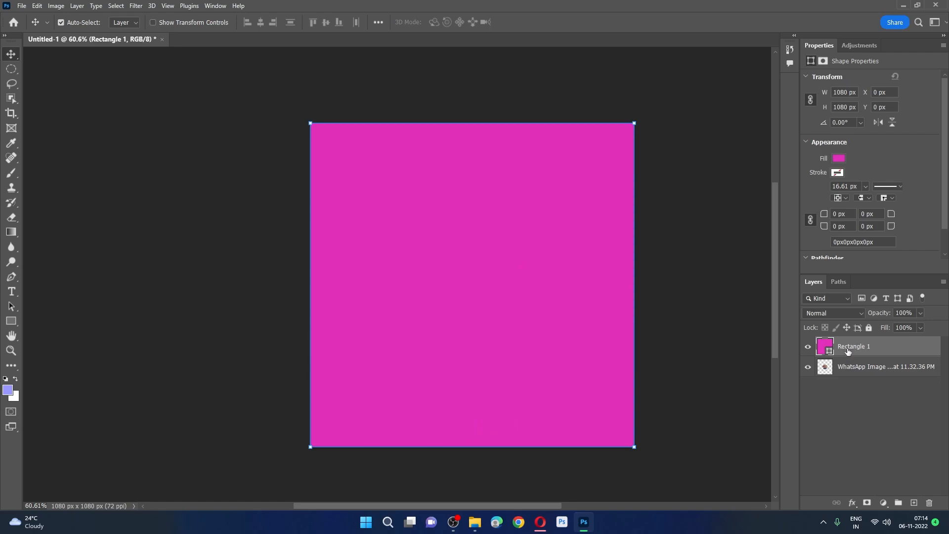
drag(848, 349, 849, 377)
click(851, 393)
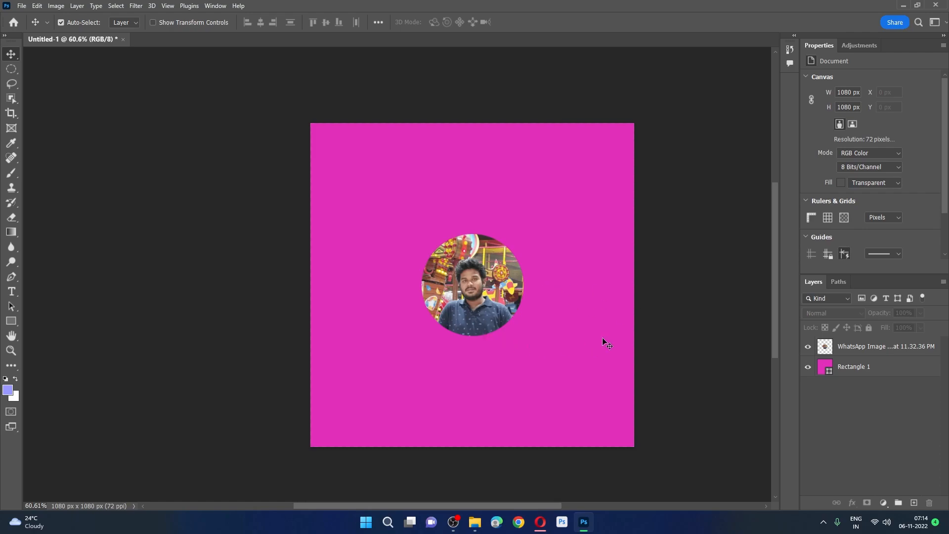
- Recolour the background rectangle by sampling colours from the photo, settling on the shirt's slate blue 44526c, and deselect the layer
double_click(821, 366)
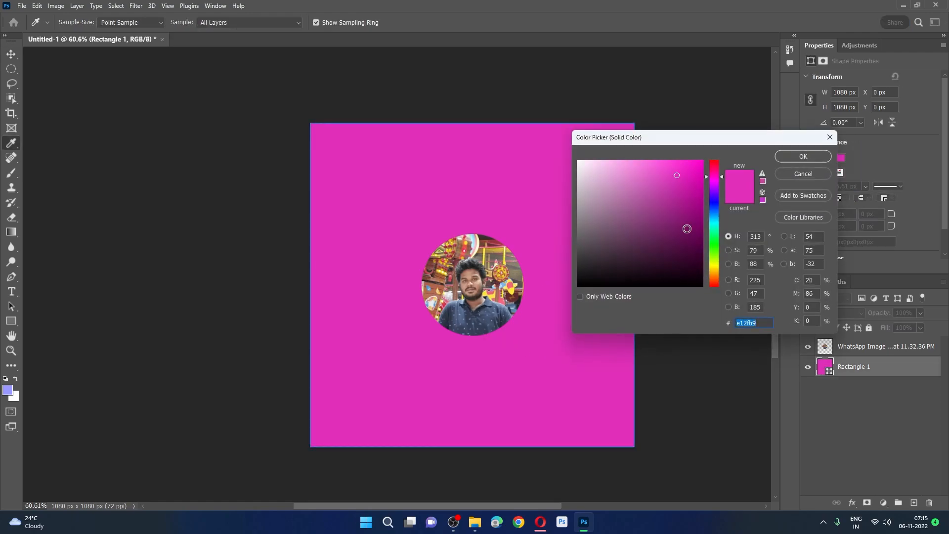
mouse_move(715, 187)
mouse_down()
mouse_move(717, 203)
mouse_move(716, 174)
mouse_move(714, 252)
mouse_move(714, 201)
mouse_up()
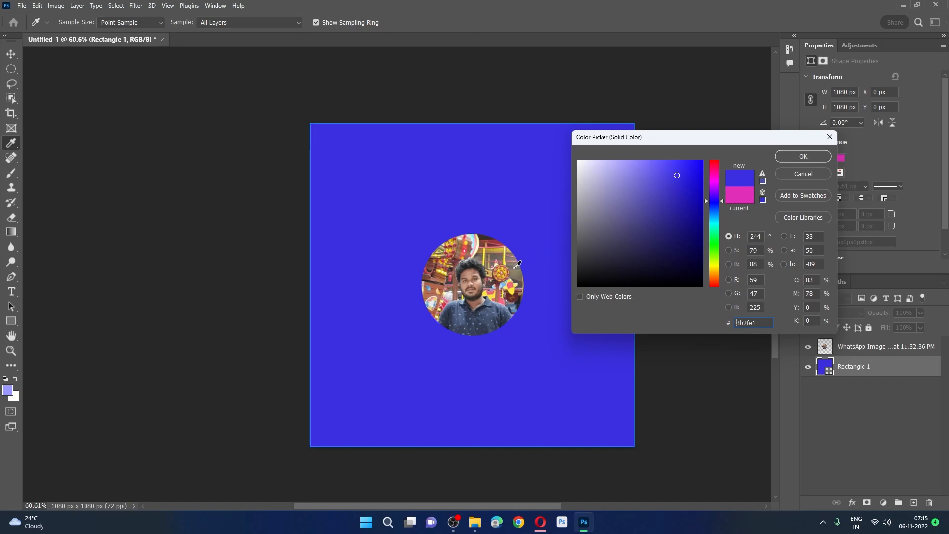
click(491, 314)
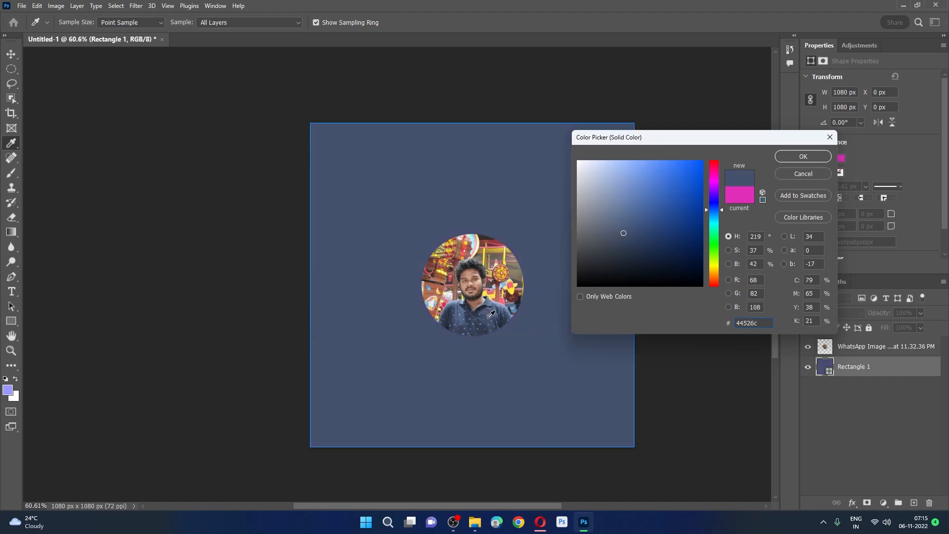
click(480, 279)
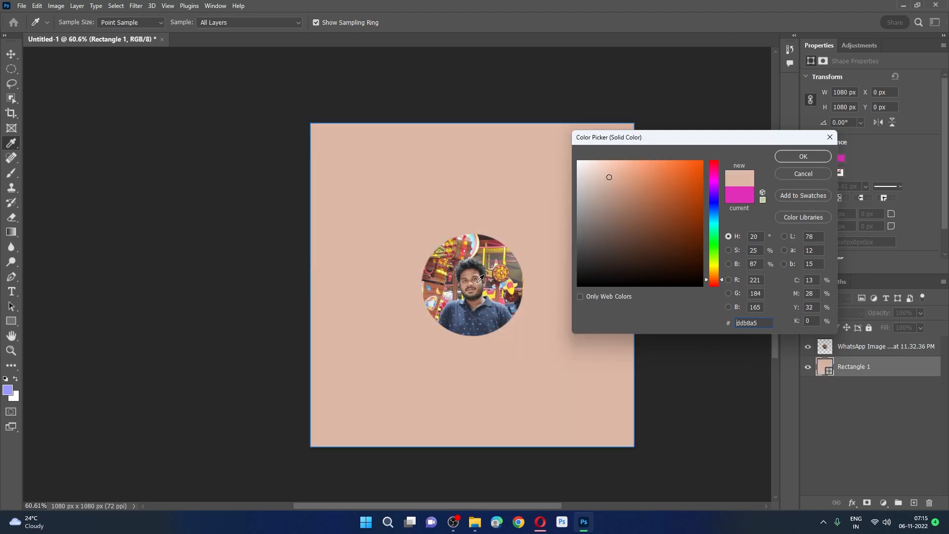
click(462, 244)
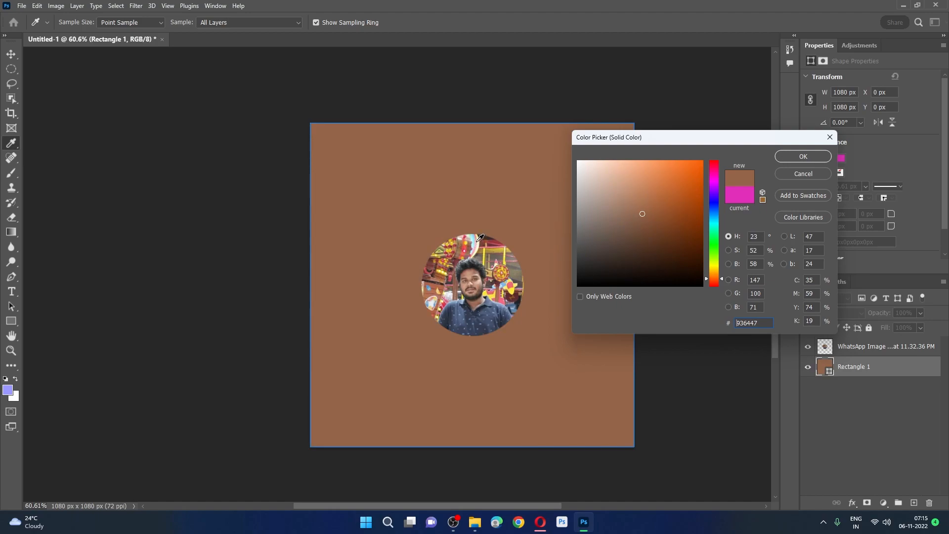
click(476, 236)
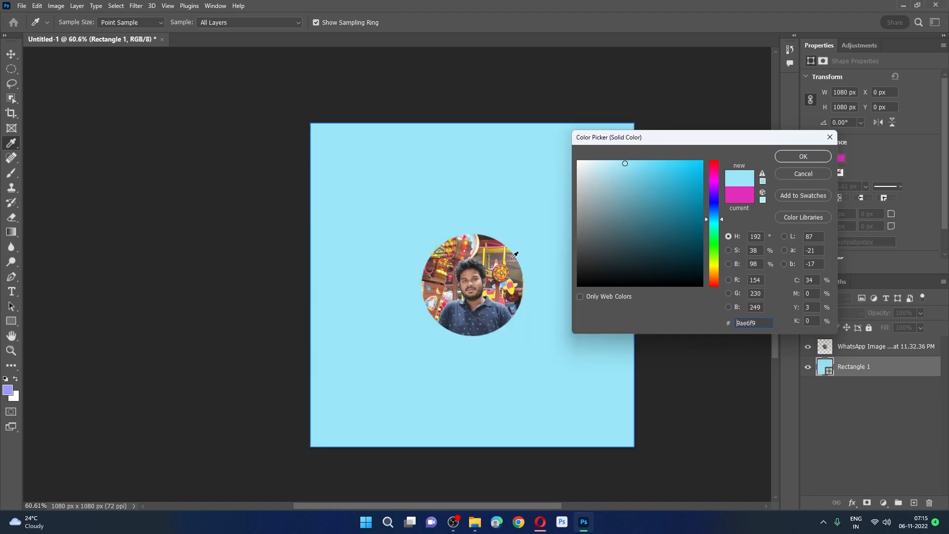
click(489, 318)
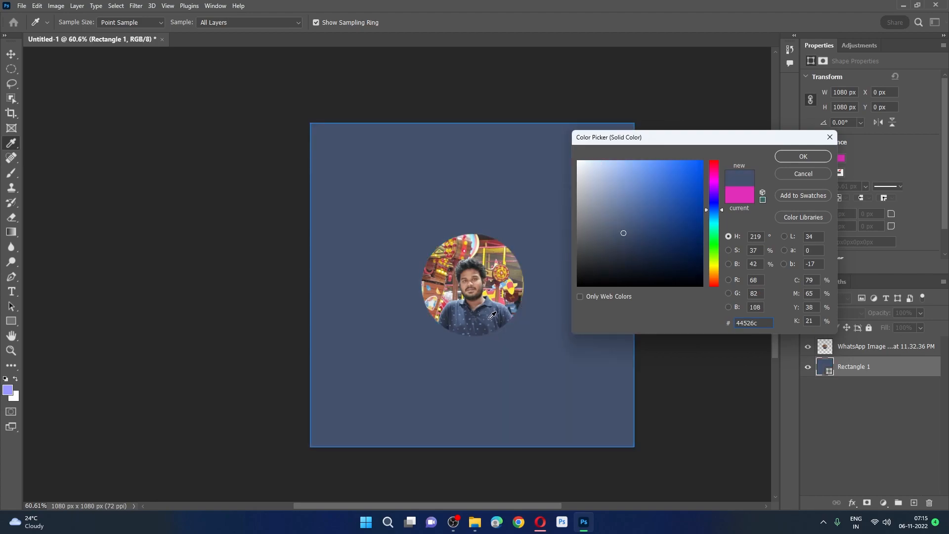
click(800, 156)
click(881, 445)
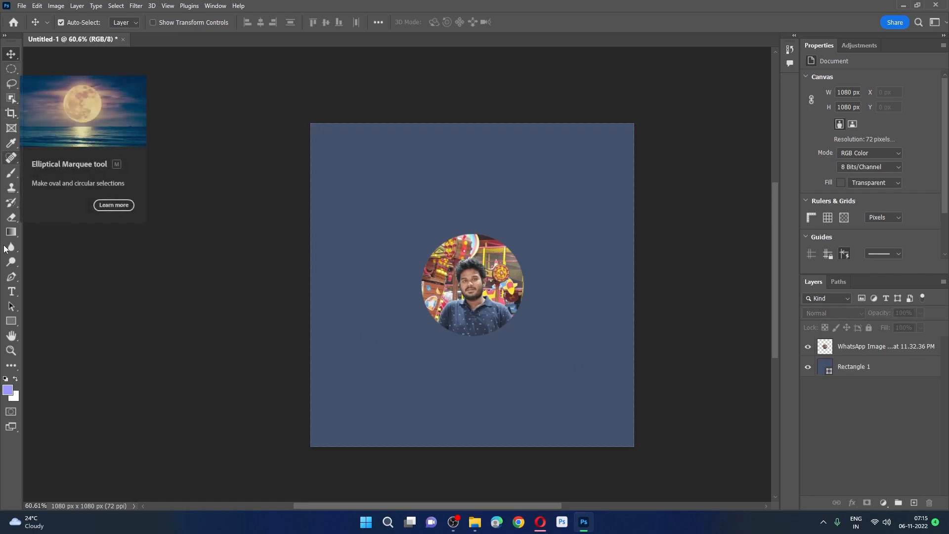
- Try the Ellipse tool by drawing three ellipses of different proportions around the photo, and undo all three
drag(12, 321, 73, 330)
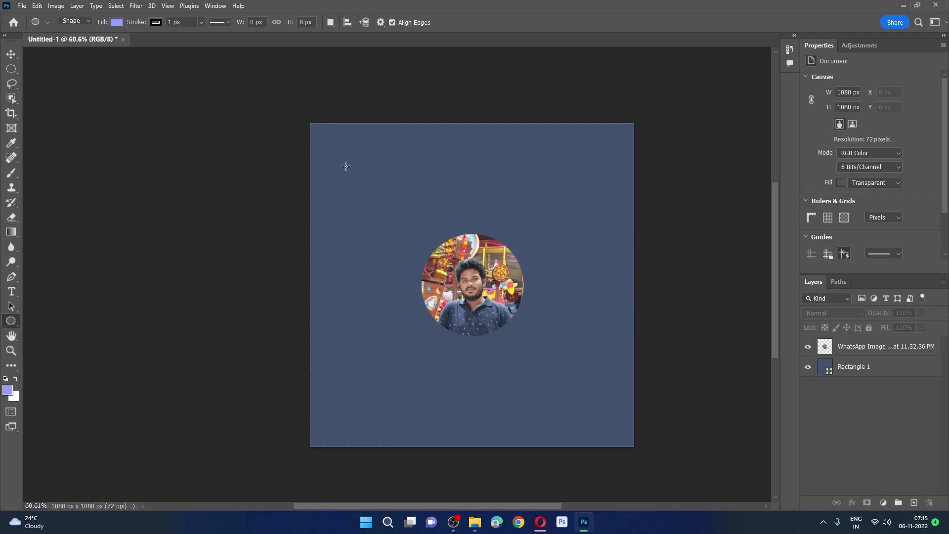
drag(342, 162, 381, 274)
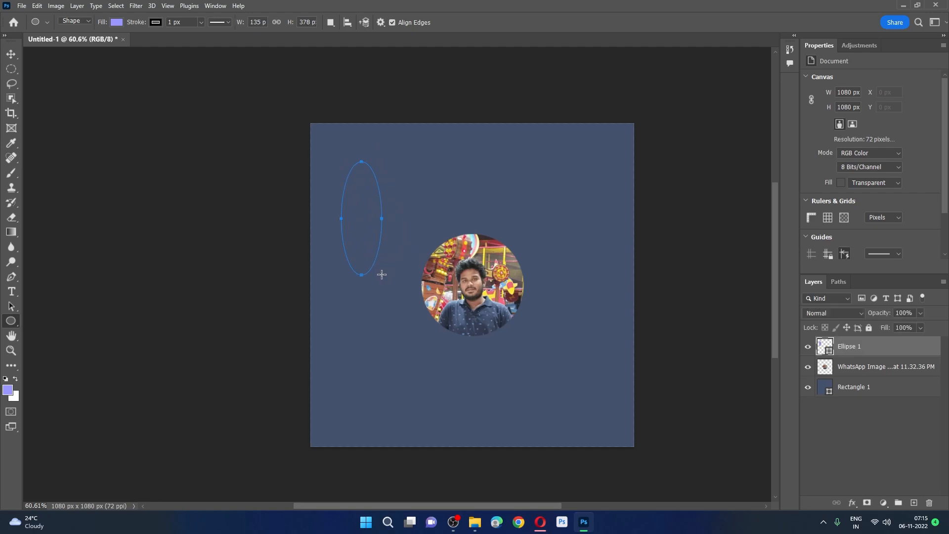
drag(410, 160, 552, 177)
drag(542, 214, 592, 297)
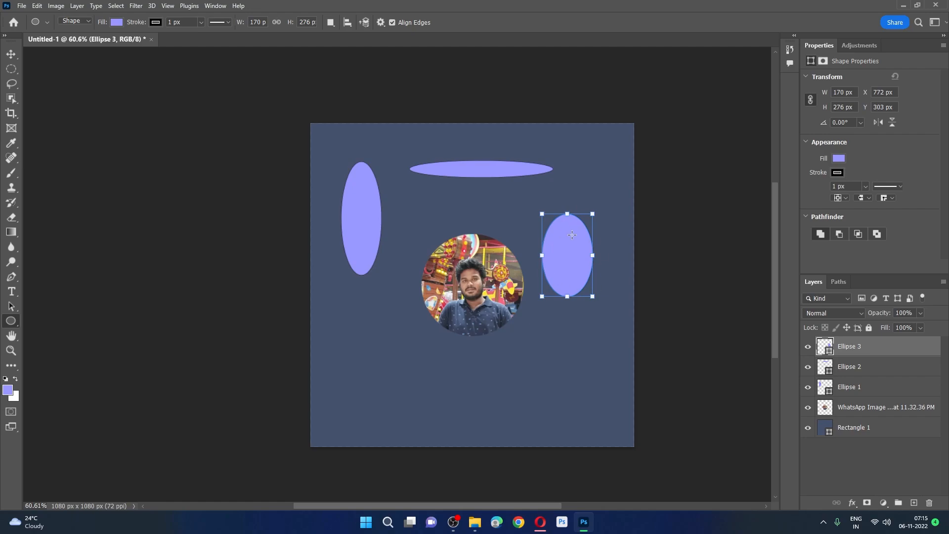
key(ctrl+z)
key(ctrl+z)
key(ctrl+z)
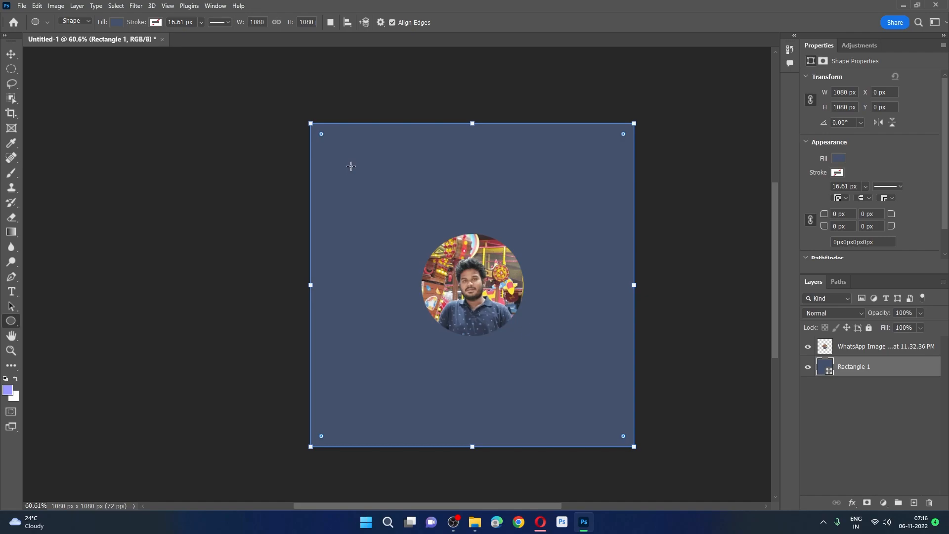
- Try drawing a circle about 246 px wide while the background rectangle's layer is selected, and undo it
drag(351, 166, 426, 277)
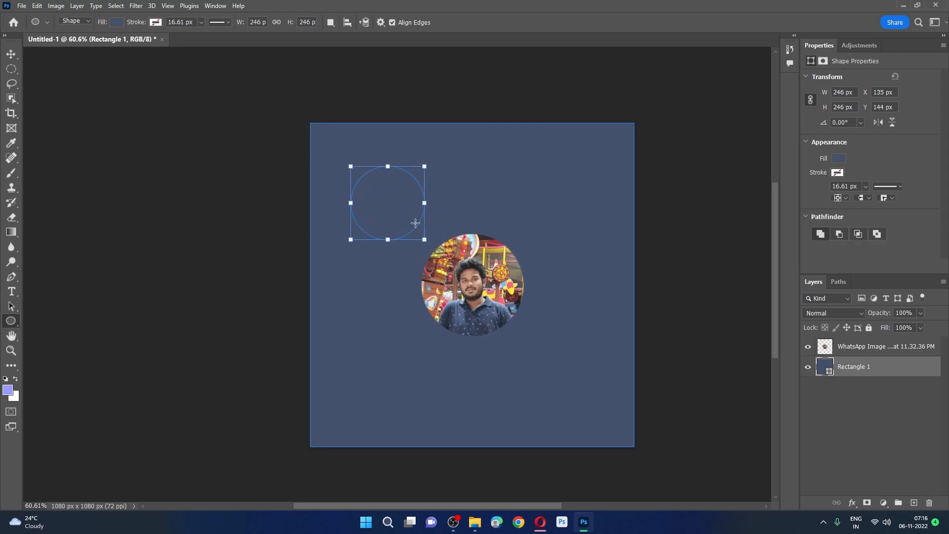
key(ctrl+z)
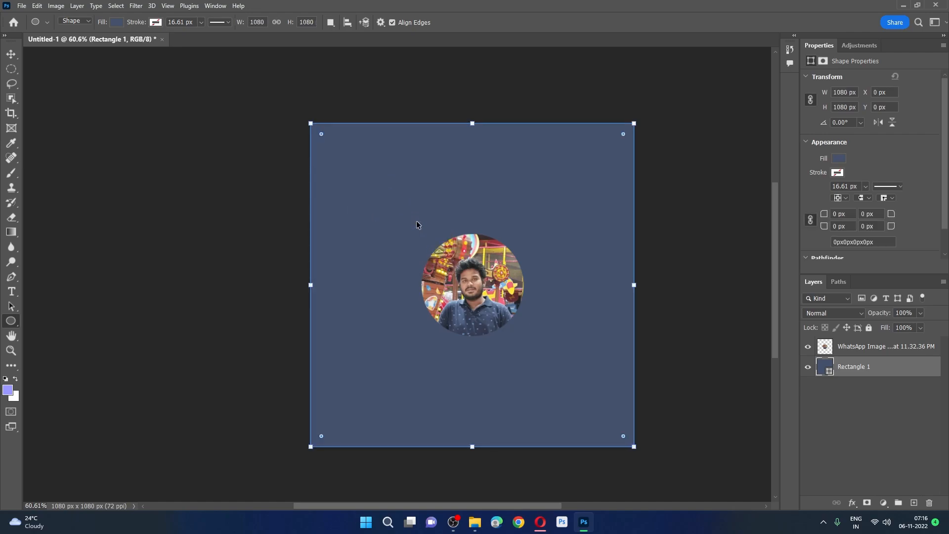
click(11, 55)
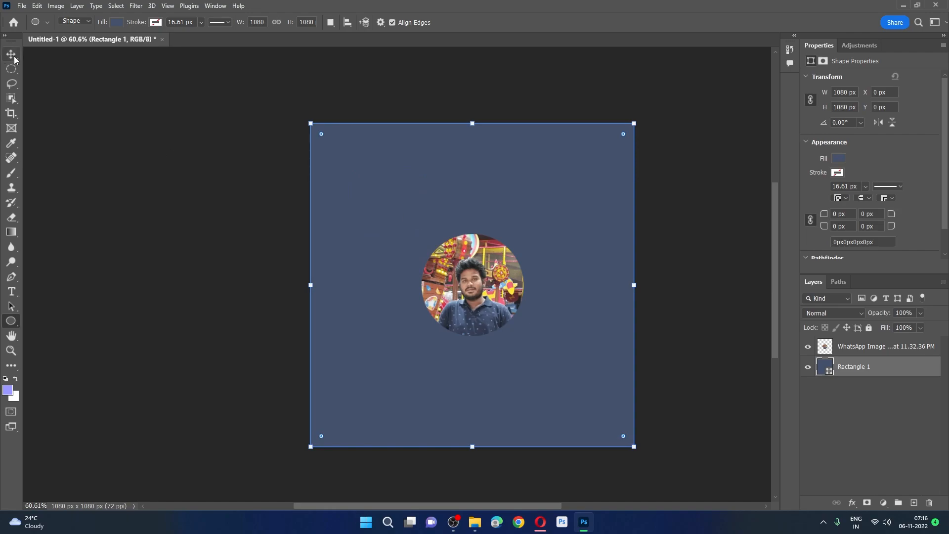
click(16, 319)
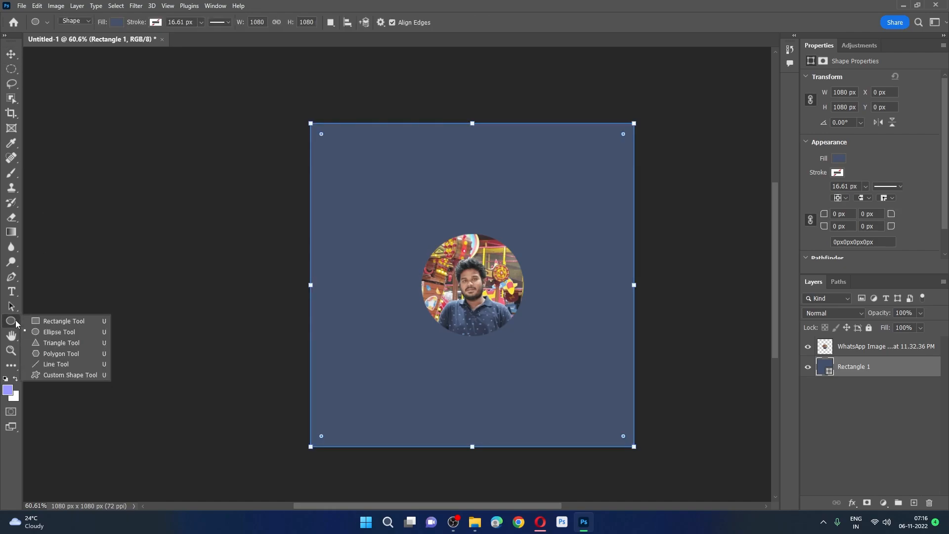
click(63, 331)
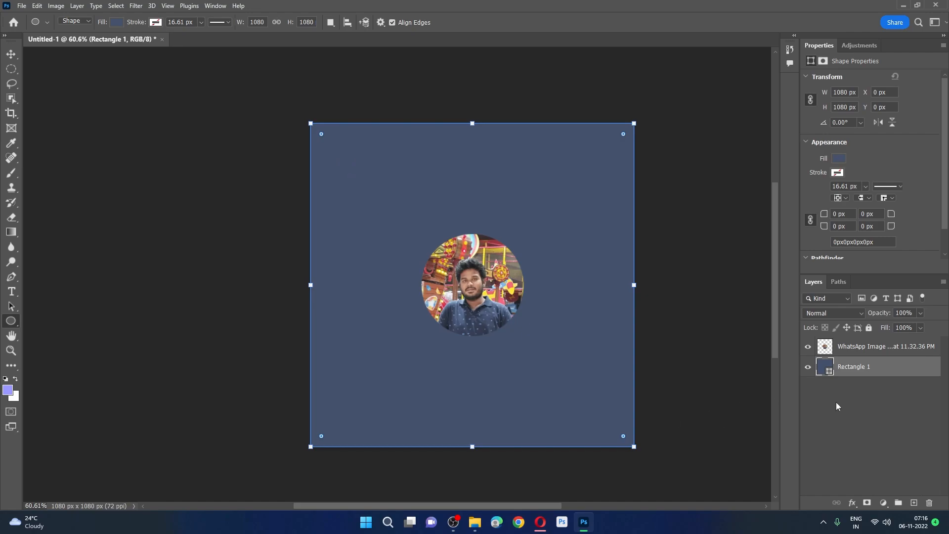
- Deselect the background layer and draw a circle about 209 px wide above and left of the photo with the Ellipse tool
click(11, 54)
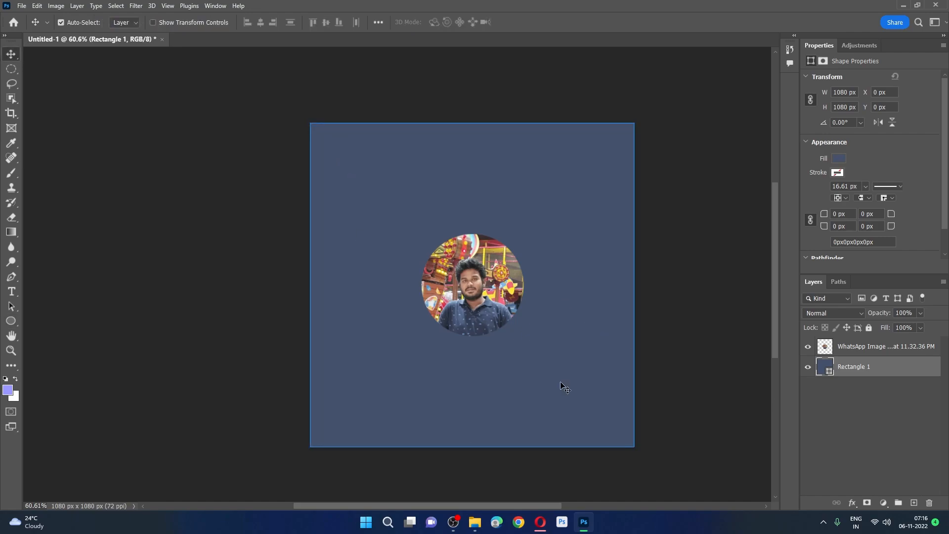
click(823, 435)
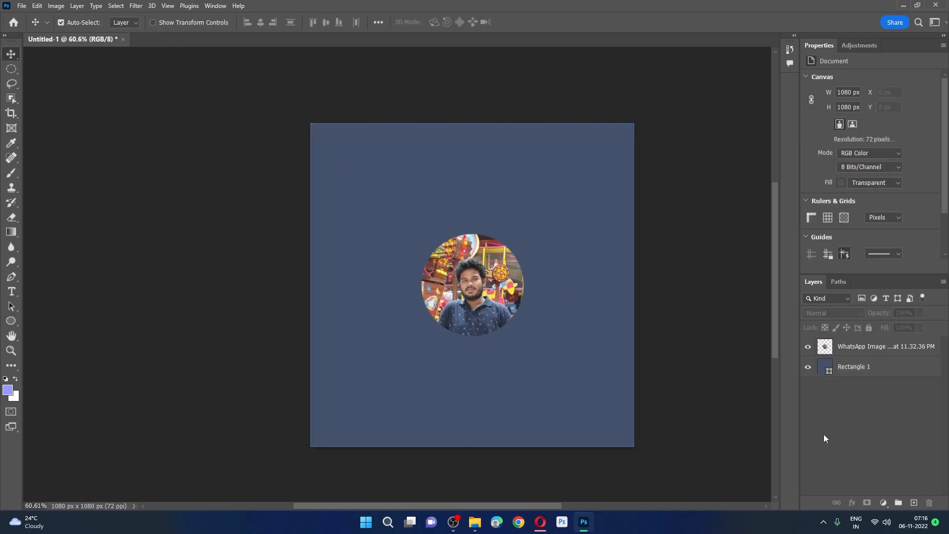
click(17, 320)
right_click(14, 321)
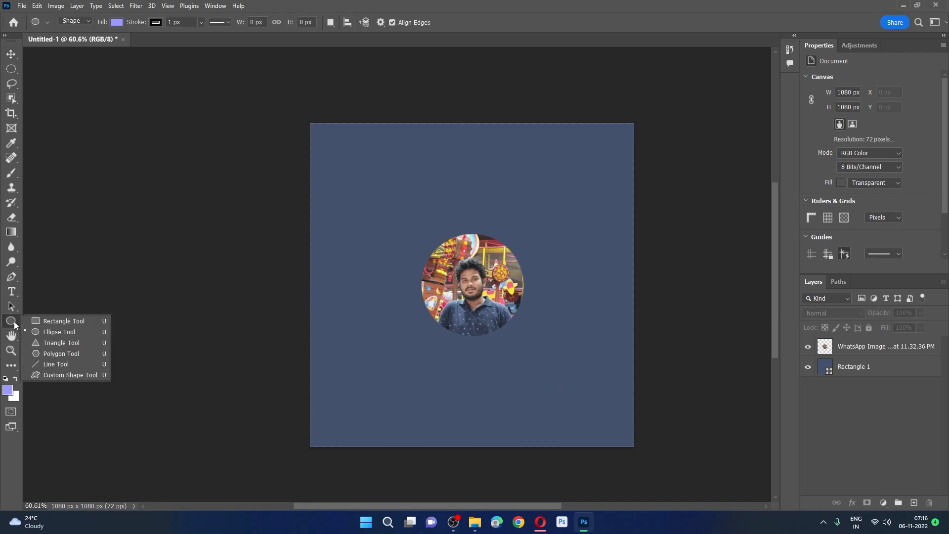
click(49, 331)
drag(341, 166, 403, 229)
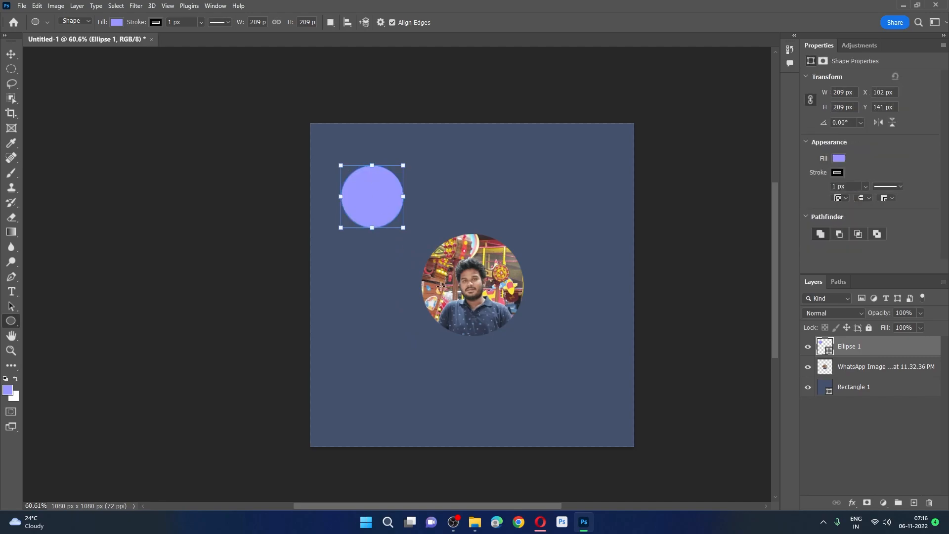
- Set the new circle's fill to no colour and its stroke to red
click(840, 159)
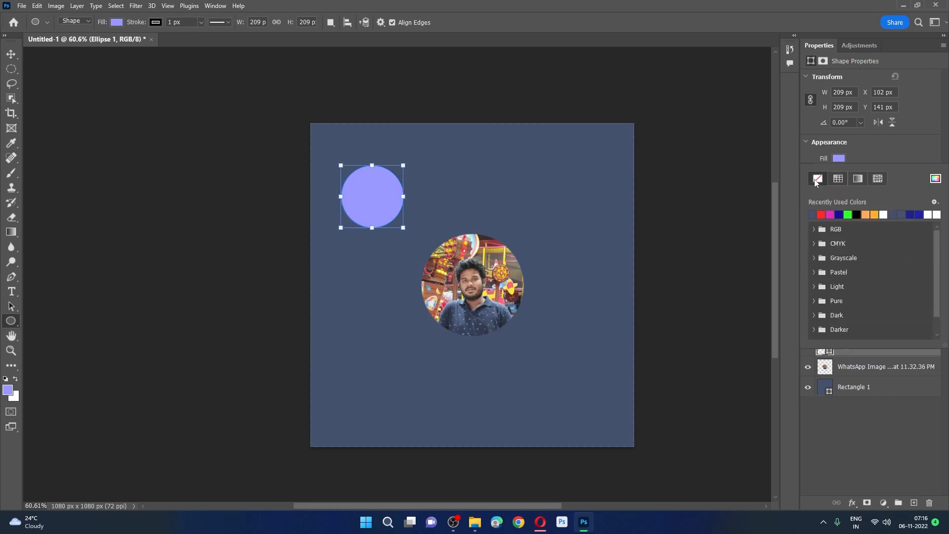
click(816, 181)
click(865, 159)
click(838, 173)
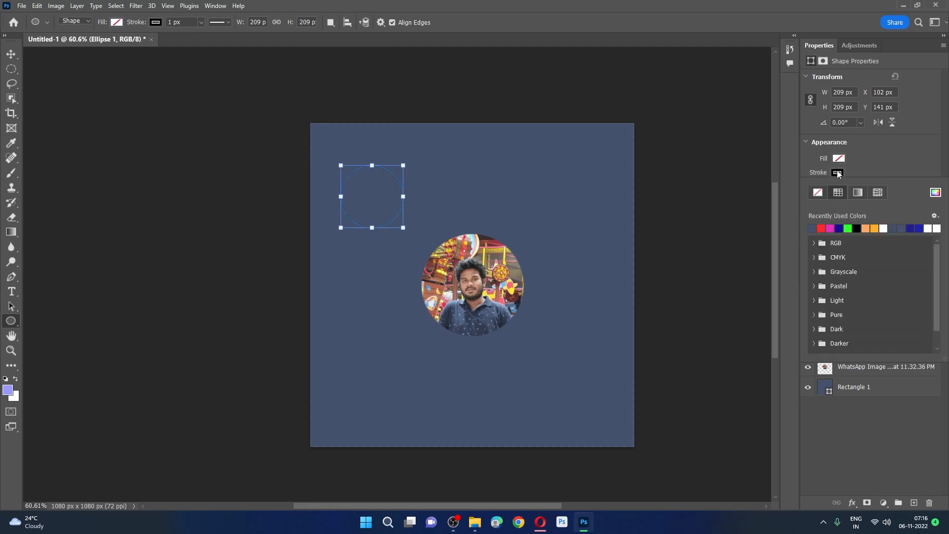
click(821, 227)
click(882, 170)
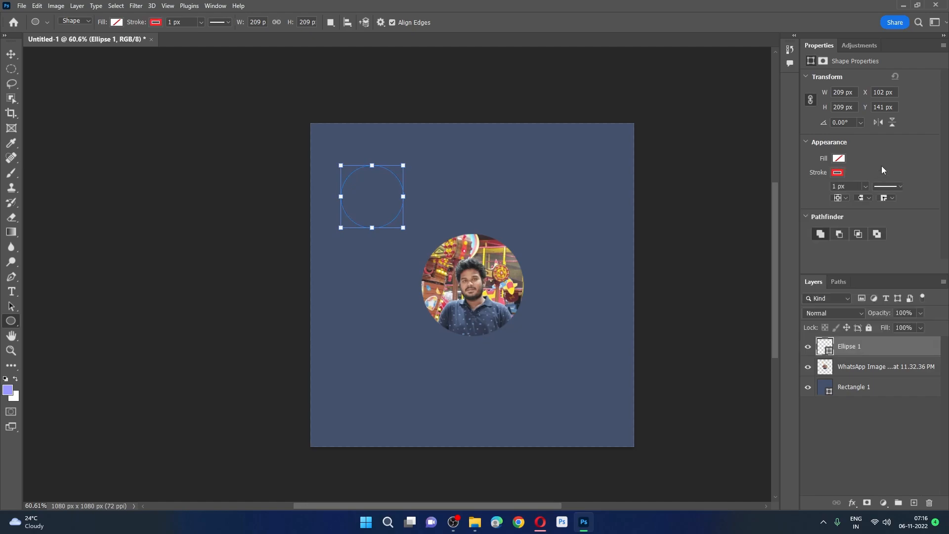
- Set the red circle's stroke width to about 7.6 px and enlarge the circle to about 253 px wide
click(865, 187)
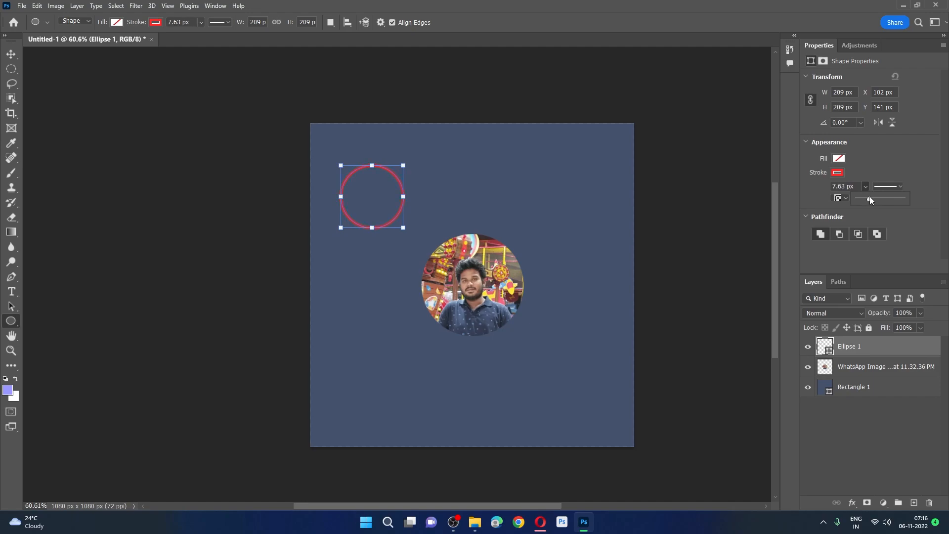
click(404, 228)
drag(403, 228, 423, 247)
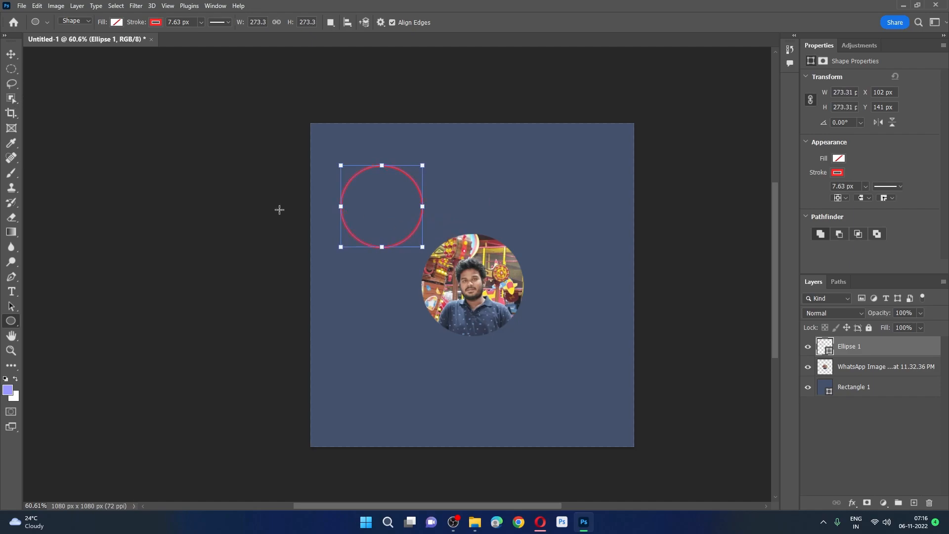
drag(422, 247, 416, 240)
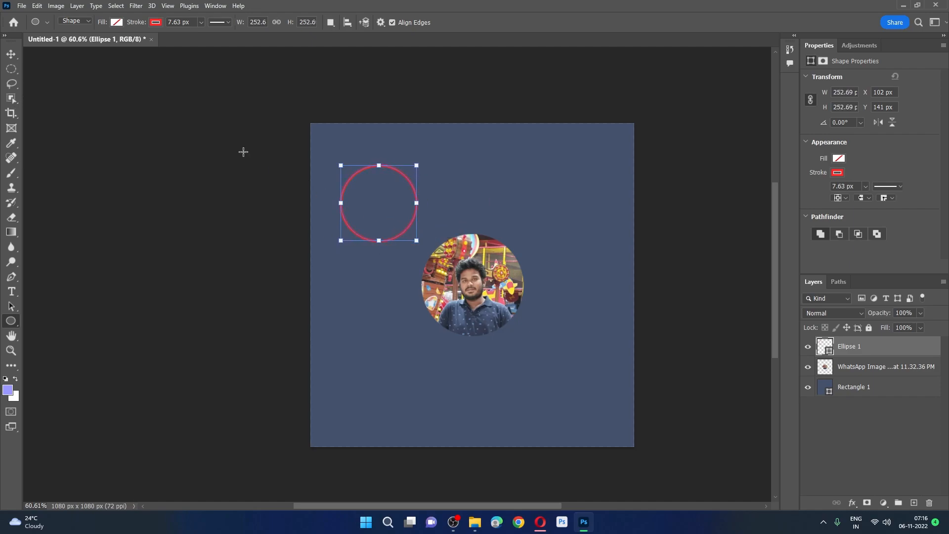
- Move the red circle partly off the canvas's upper-left edge and set its stroke width to about 12.8 px
click(11, 54)
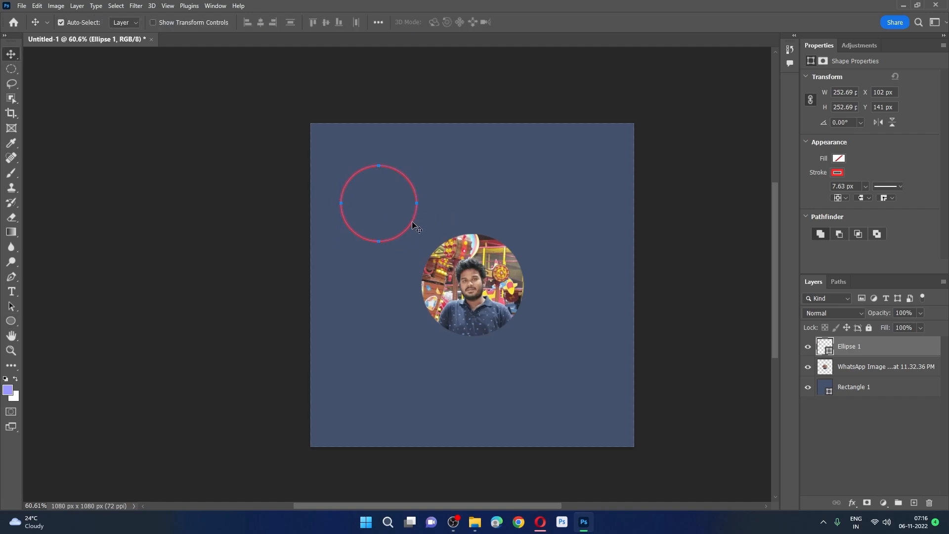
drag(410, 226, 360, 212)
click(864, 187)
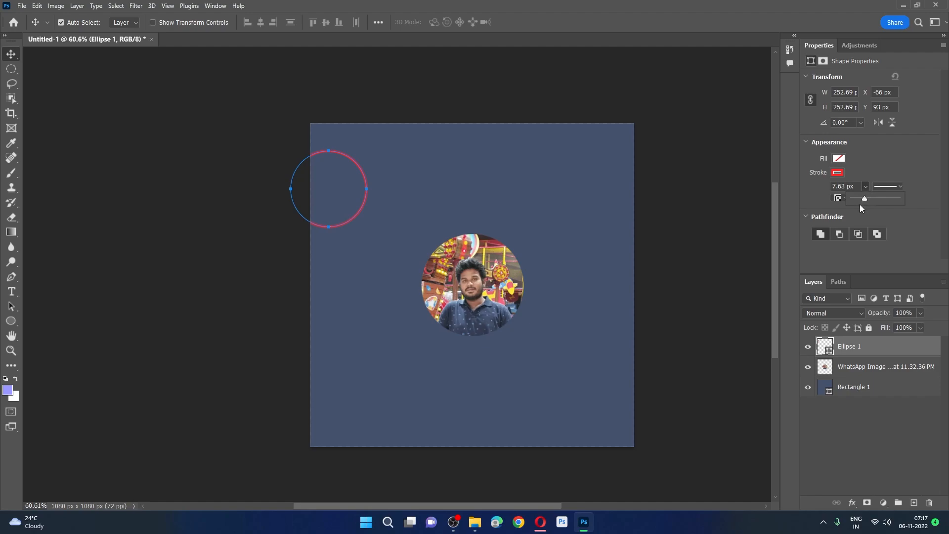
click(874, 147)
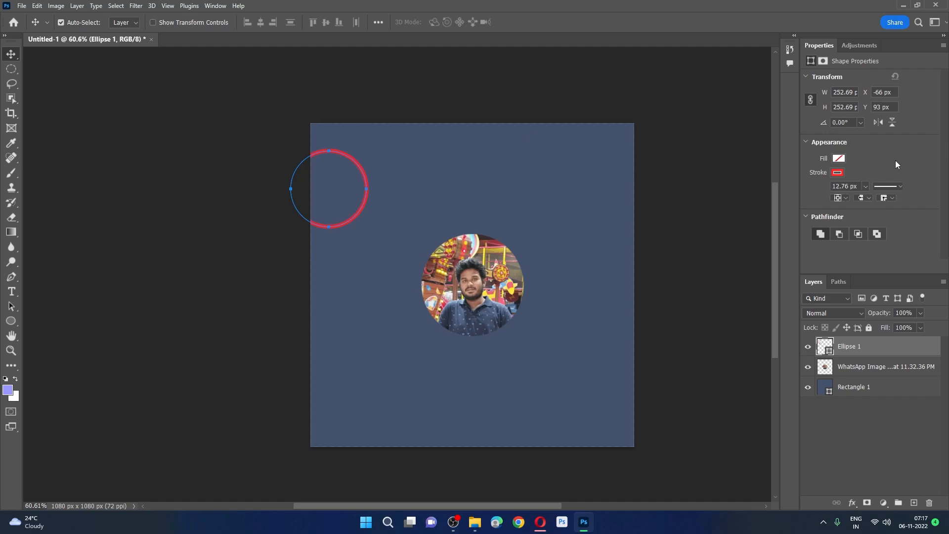
click(707, 186)
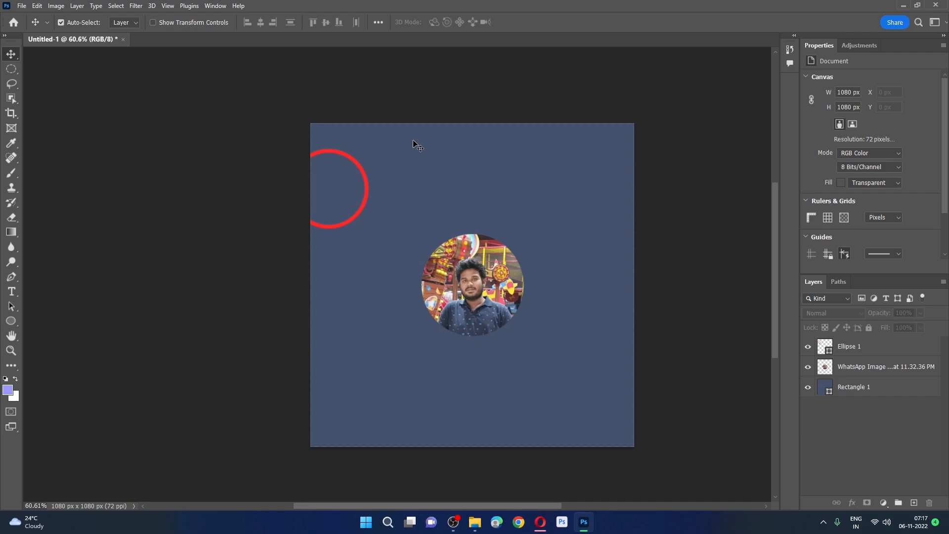
- Duplicate the red circle up and to the right so the copy overlaps the original and the canvas's upper edge
click(367, 180)
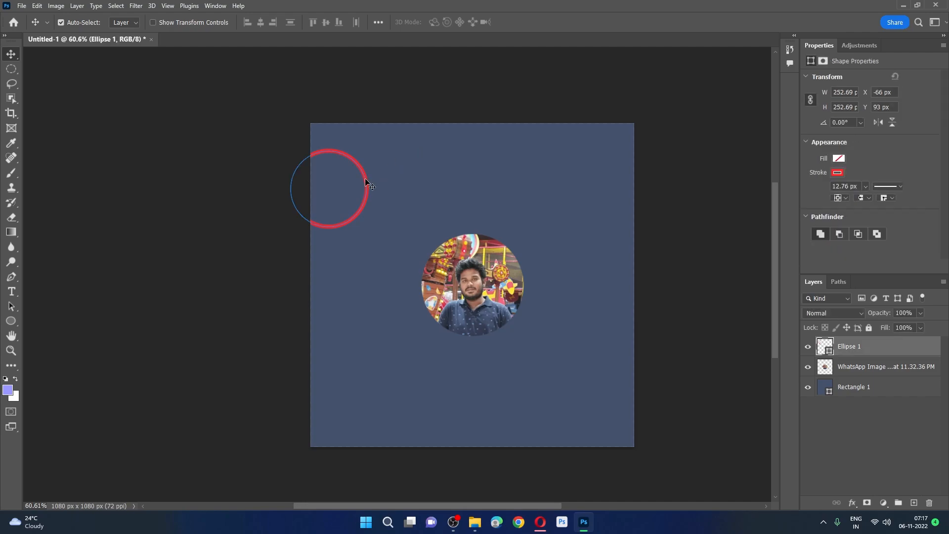
drag(366, 179, 405, 143)
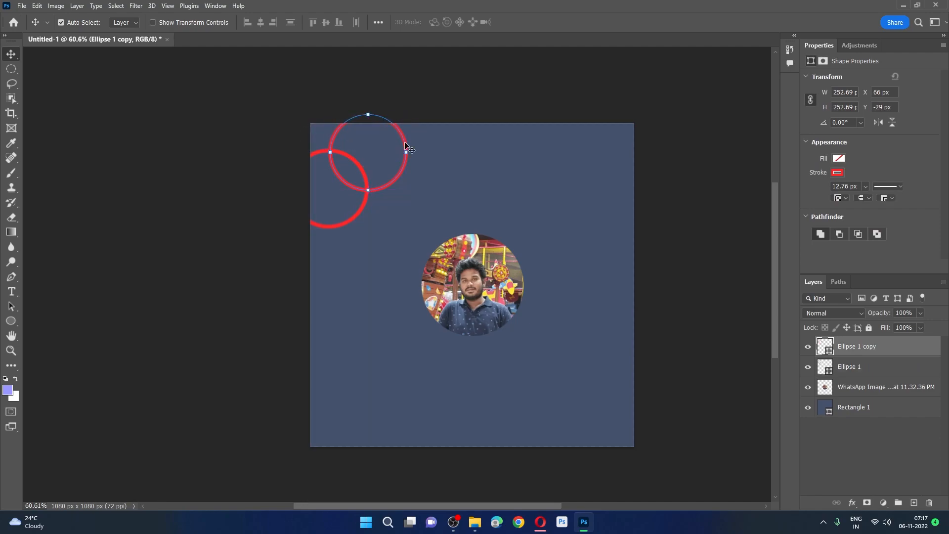
click(424, 94)
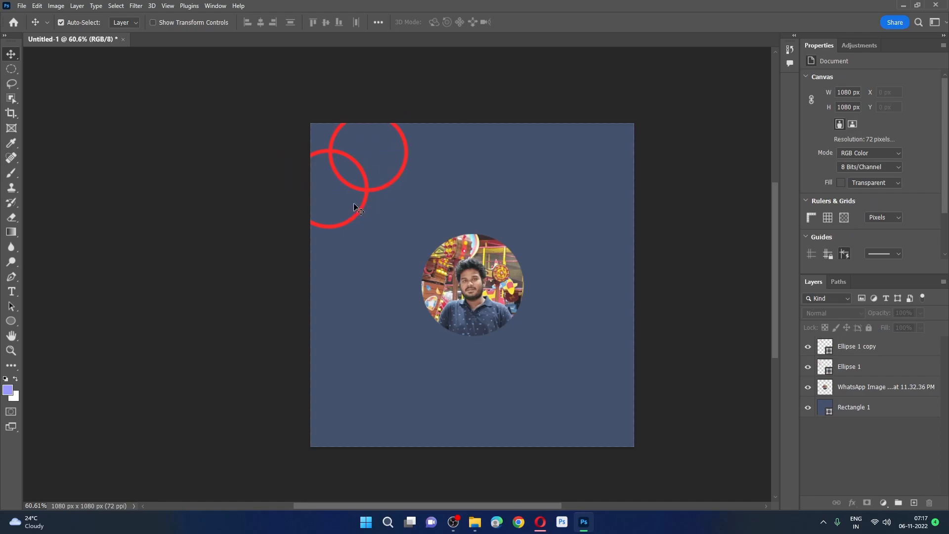
- Change the stroke of the copied circle at the canvas's upper edge to green
click(388, 190)
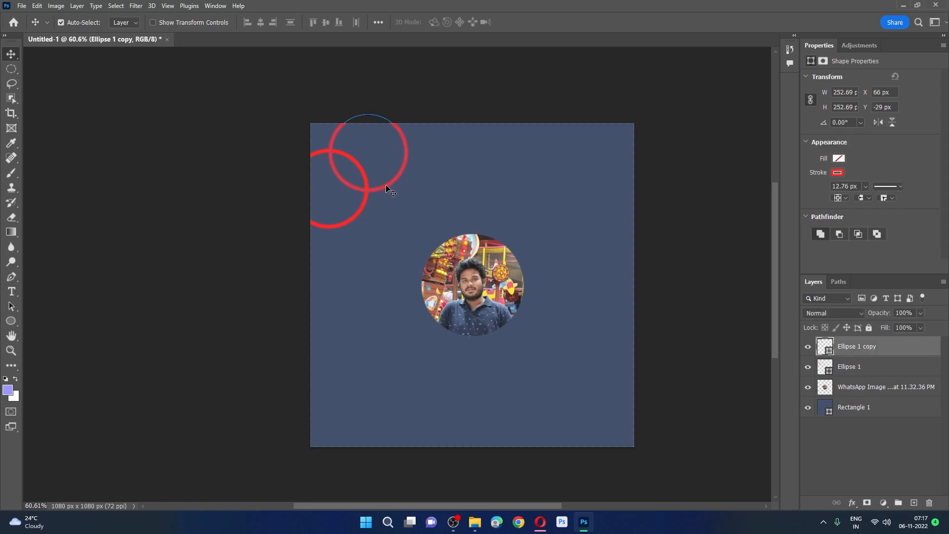
click(838, 173)
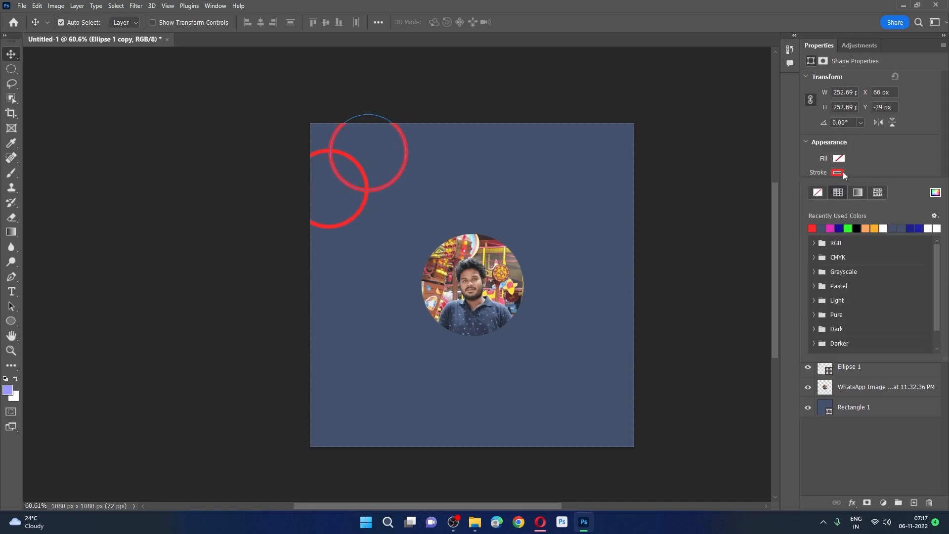
click(847, 228)
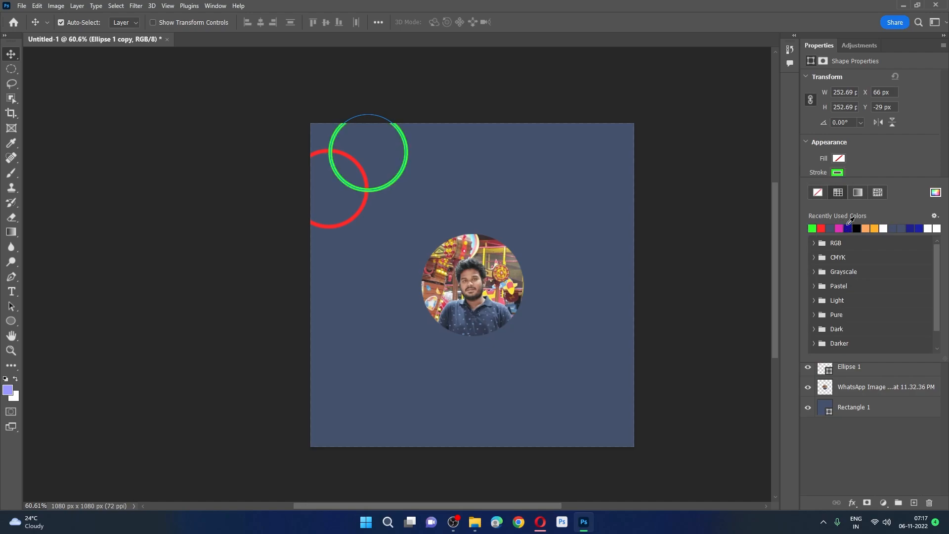
click(904, 154)
click(218, 137)
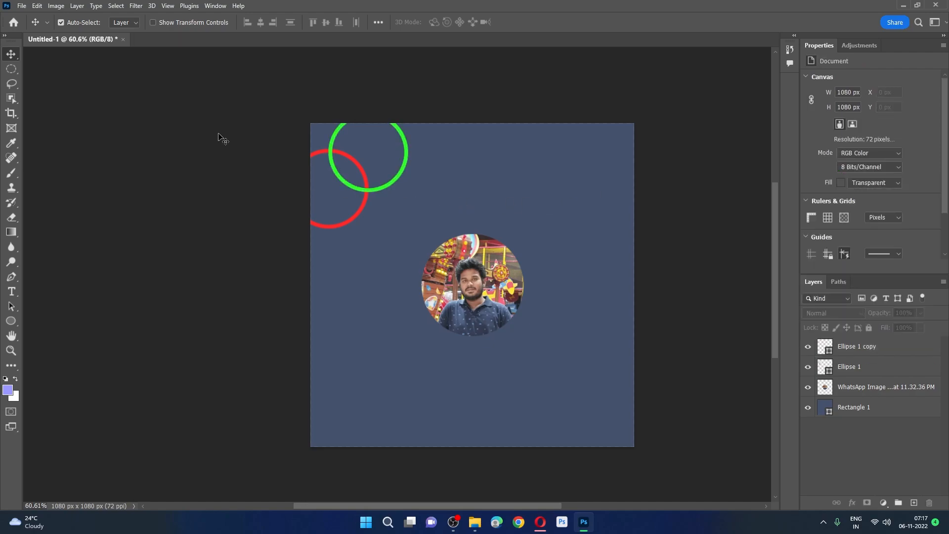
- Duplicate the red and green circles together into the canvas's lower-left corner and rotate the copied pair about 83 degrees
click(379, 190)
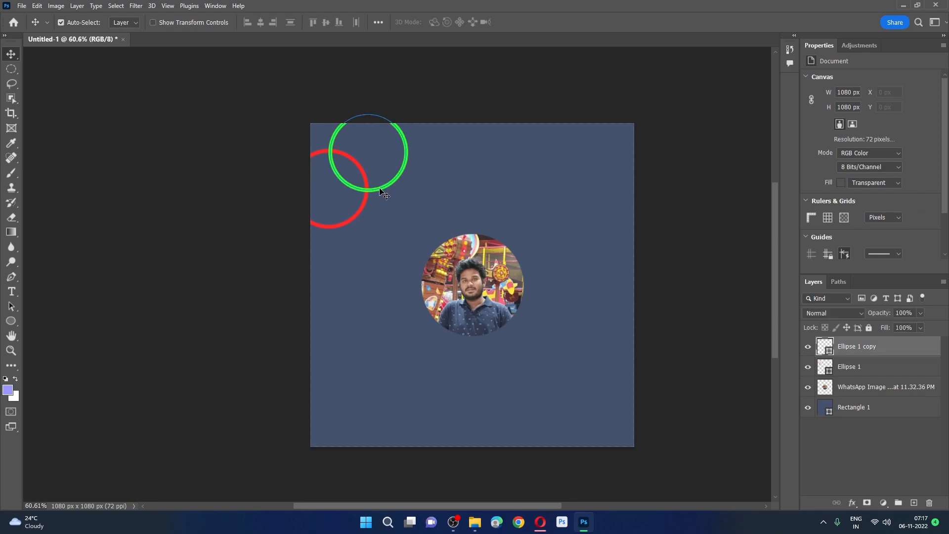
shift+click(360, 214)
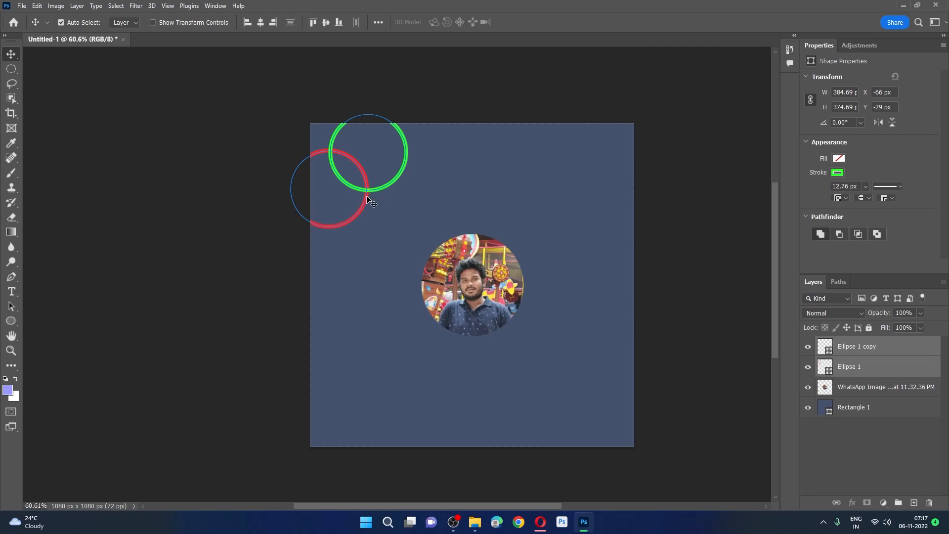
drag(373, 188, 368, 420)
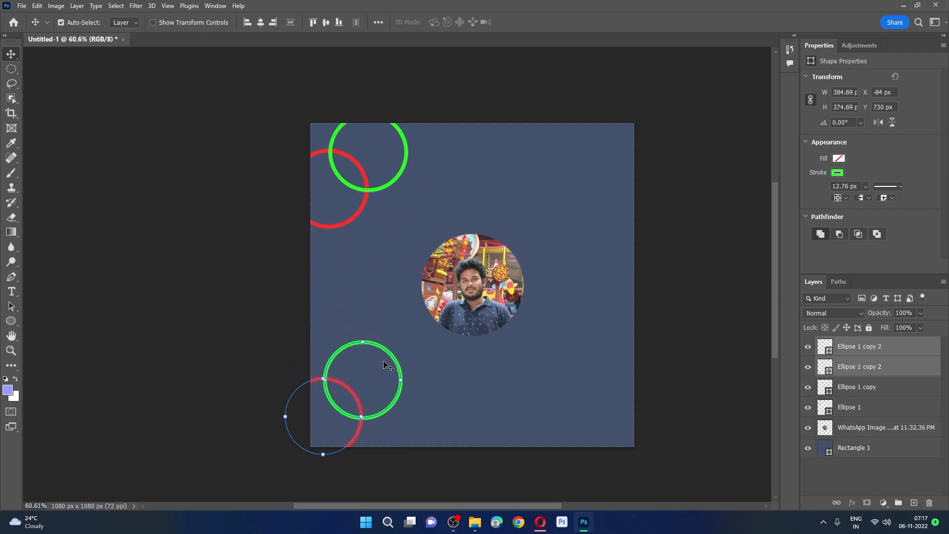
key(ctrl+t)
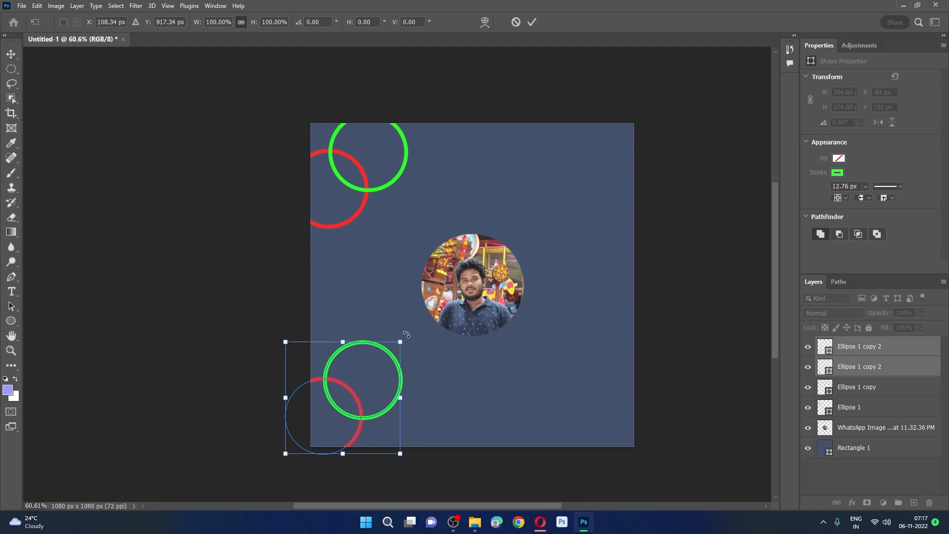
drag(406, 335, 439, 441)
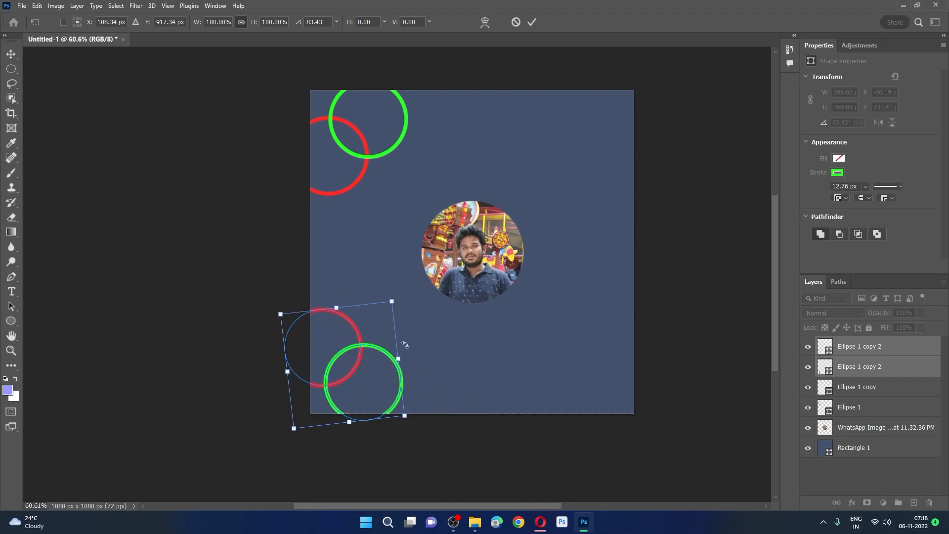
key(Return)
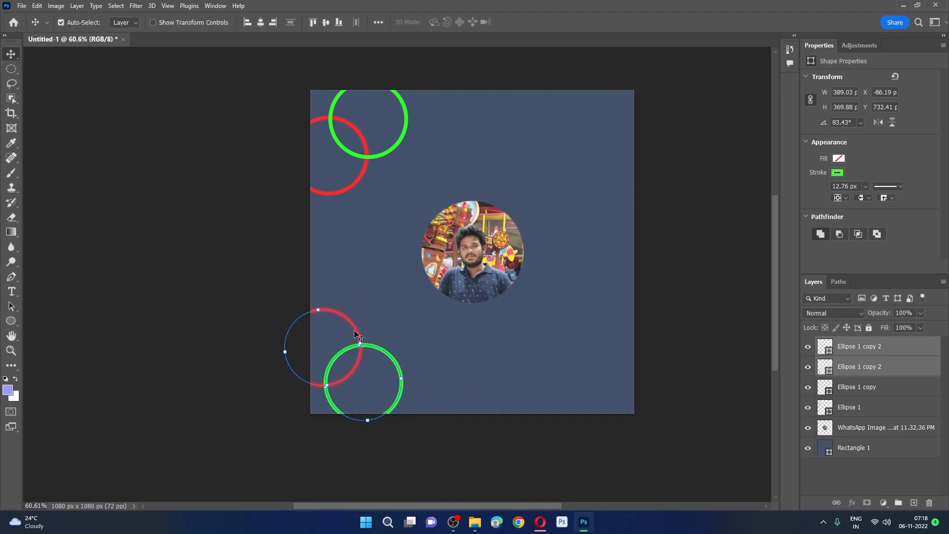
- Duplicate the lower-left circle pair to the canvas's right edge and transform the copies with about 19 degrees of rotation and circles about 289 px wide
drag(360, 335, 626, 182)
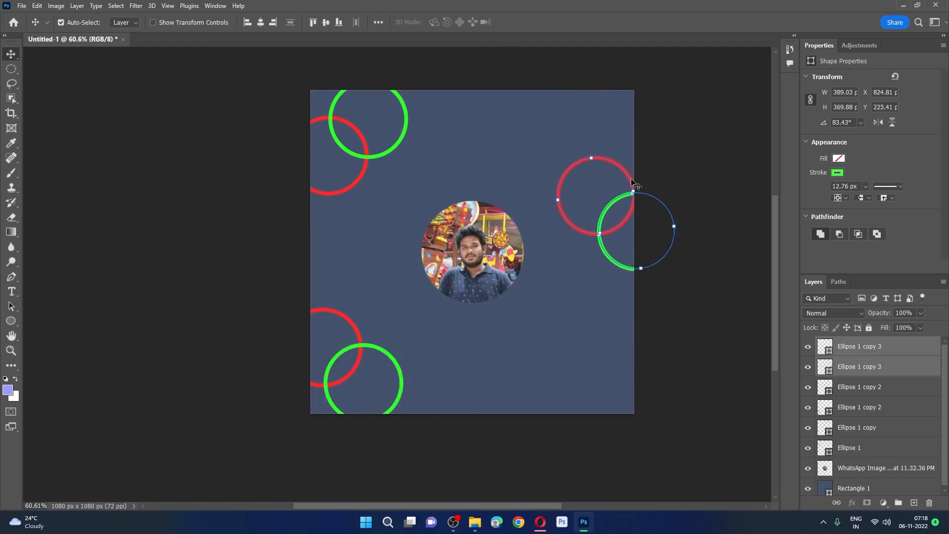
key(ctrl+t)
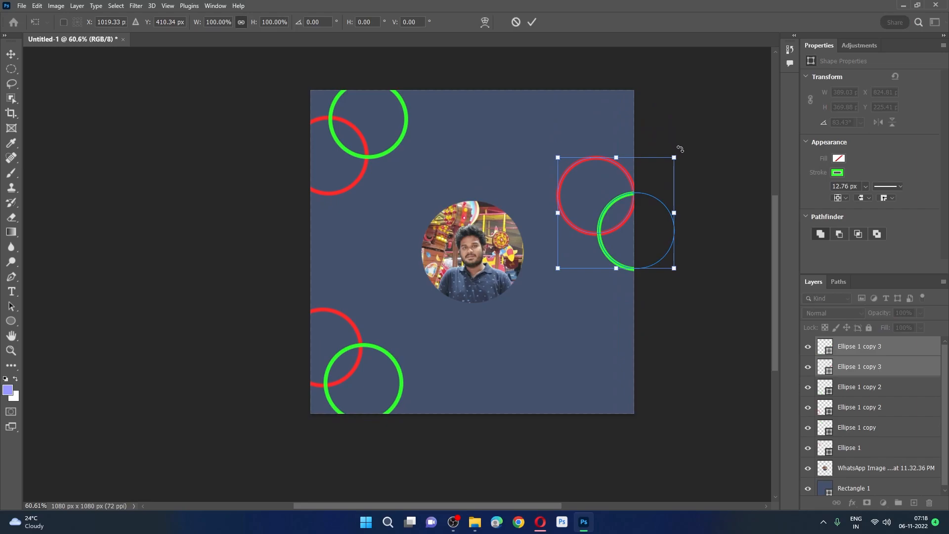
drag(680, 151, 691, 181)
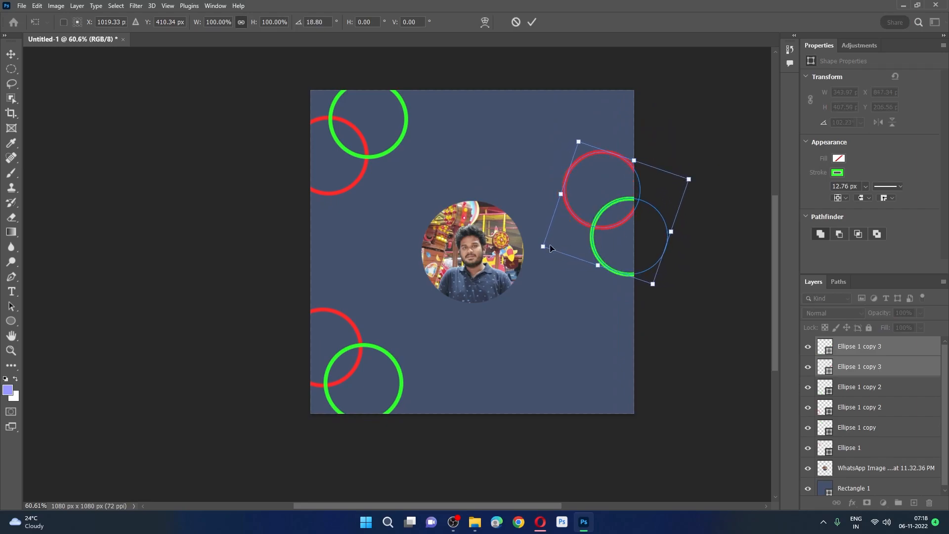
drag(544, 247, 522, 256)
key(Return)
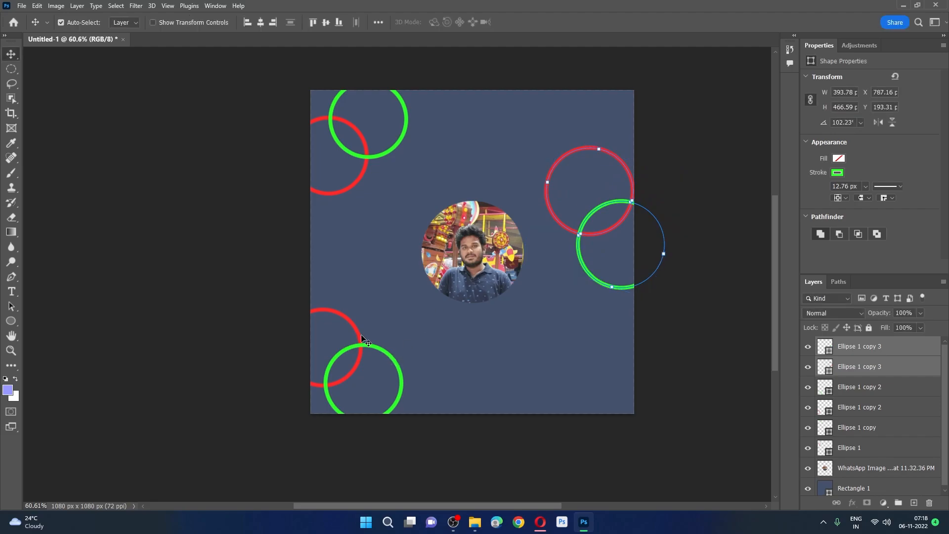
- Scale down the lower-left pair of circles together to about 213 px wide each
click(362, 337)
shift+click(373, 348)
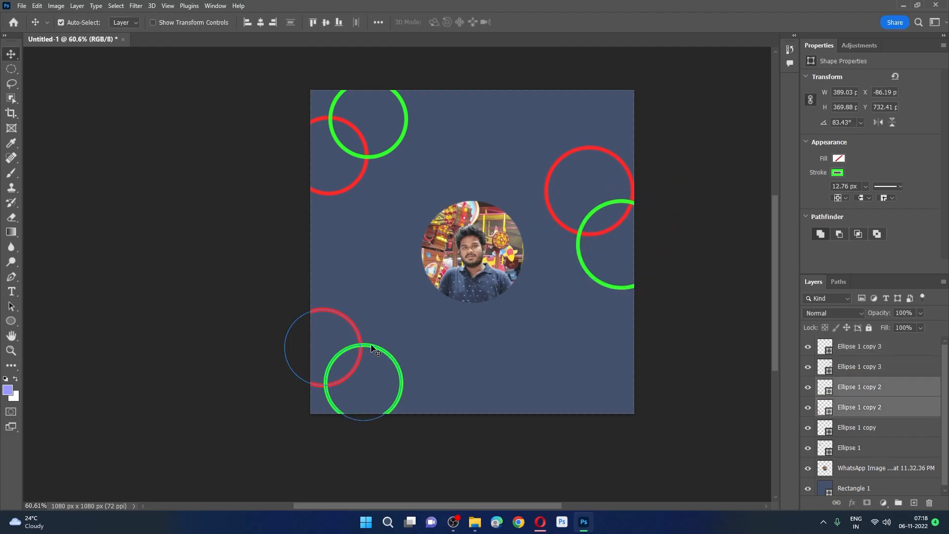
key(ctrl+t)
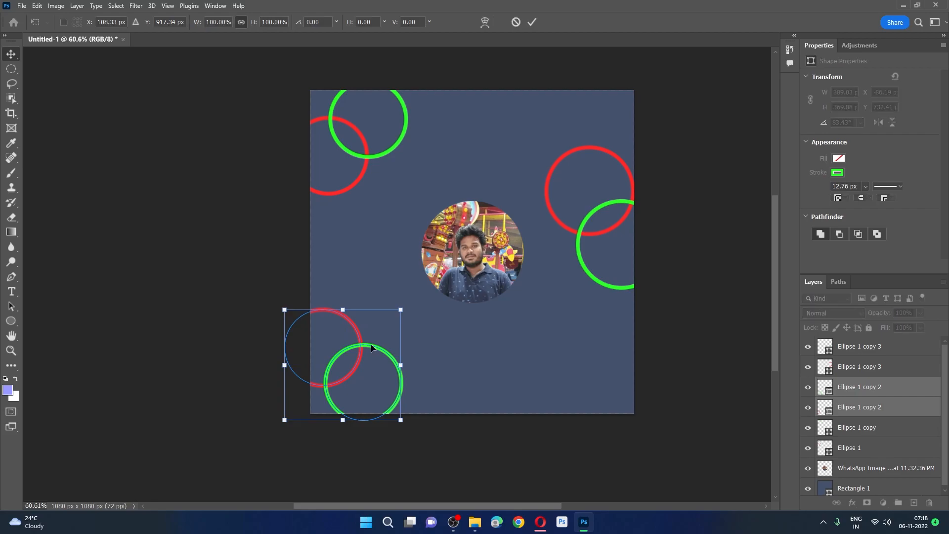
drag(402, 308, 382, 327)
click(11, 54)
click(299, 371)
- Change the stroke of the lower-left red circle to a custom yellow
click(344, 341)
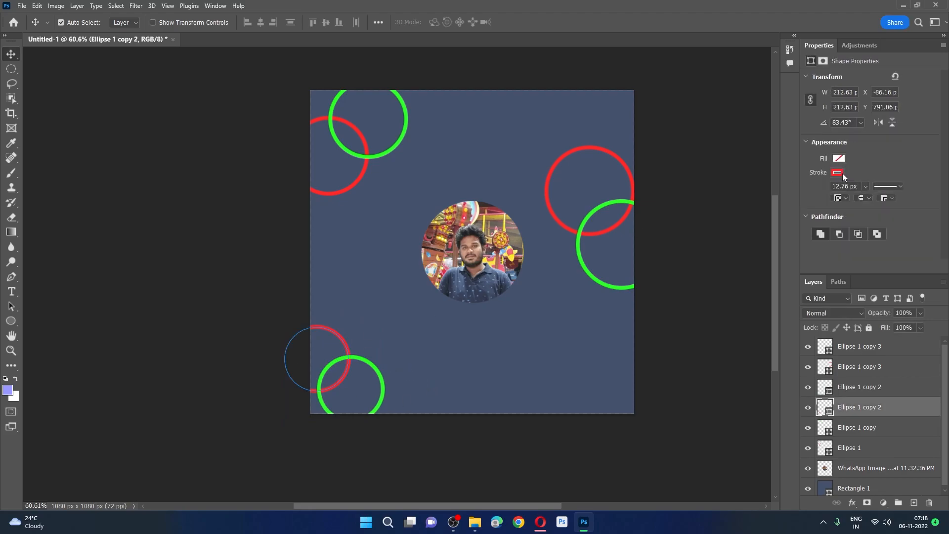
click(842, 173)
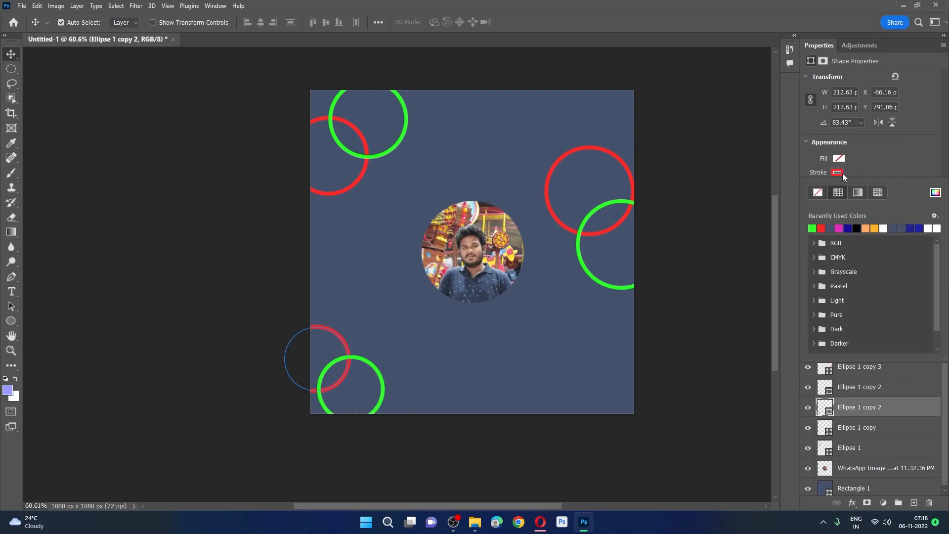
click(934, 193)
click(714, 206)
drag(714, 209, 720, 271)
click(817, 158)
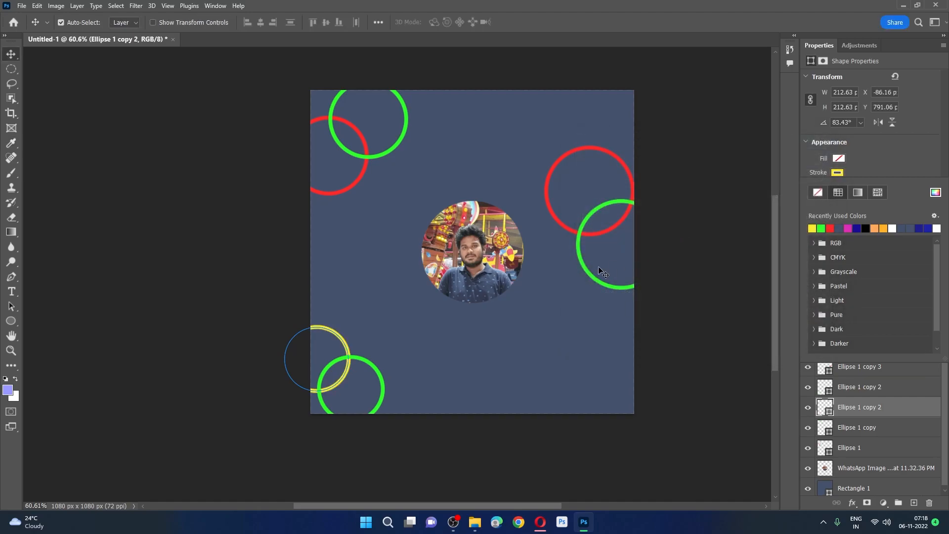
- Change the stroke of the lower-left green circle to the custom light blue 29deff
click(380, 378)
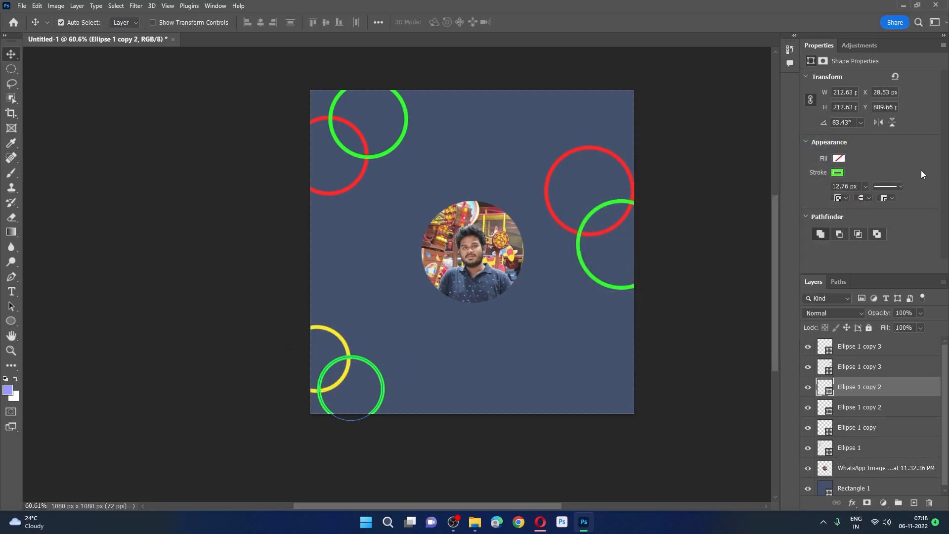
click(842, 172)
click(935, 192)
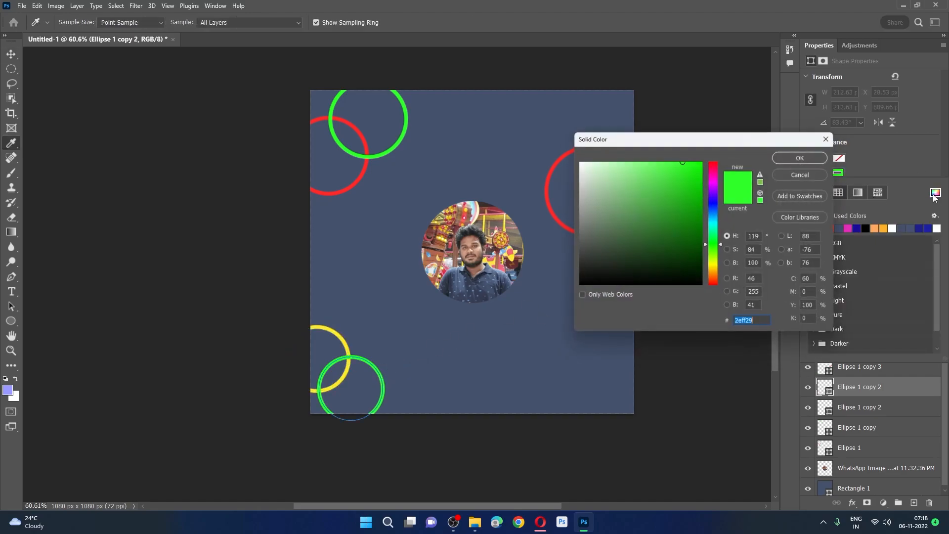
drag(721, 223, 710, 221)
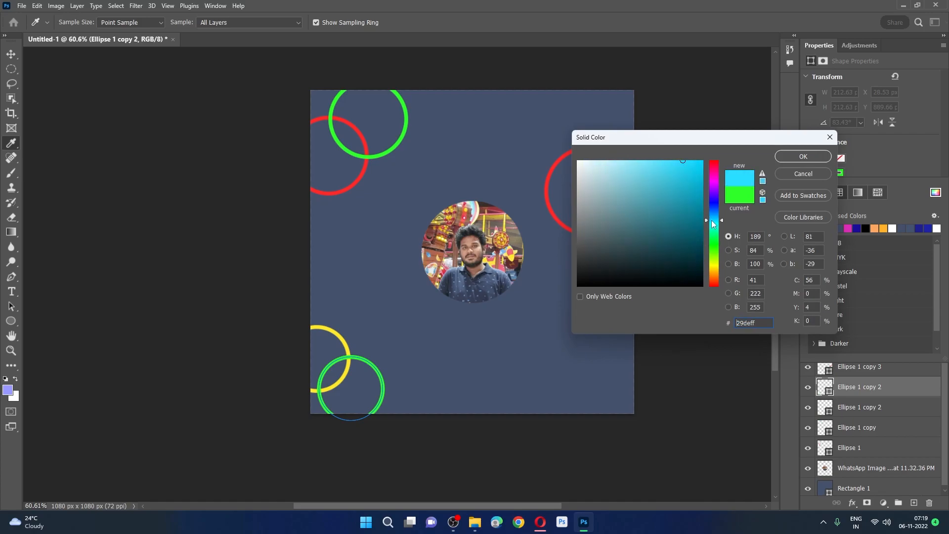
click(820, 156)
click(738, 267)
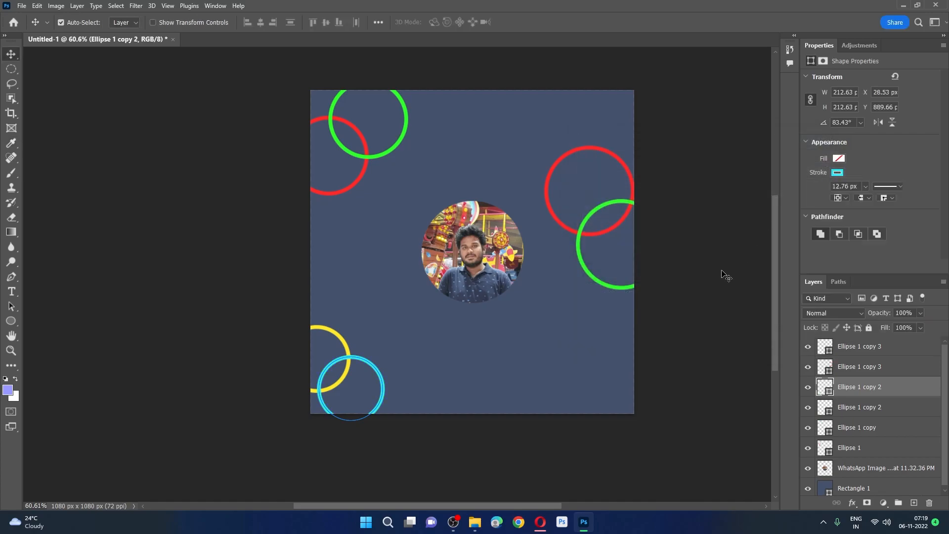
- Change the stroke of the red circle near the canvas's right edge to the recently used magenta
click(549, 212)
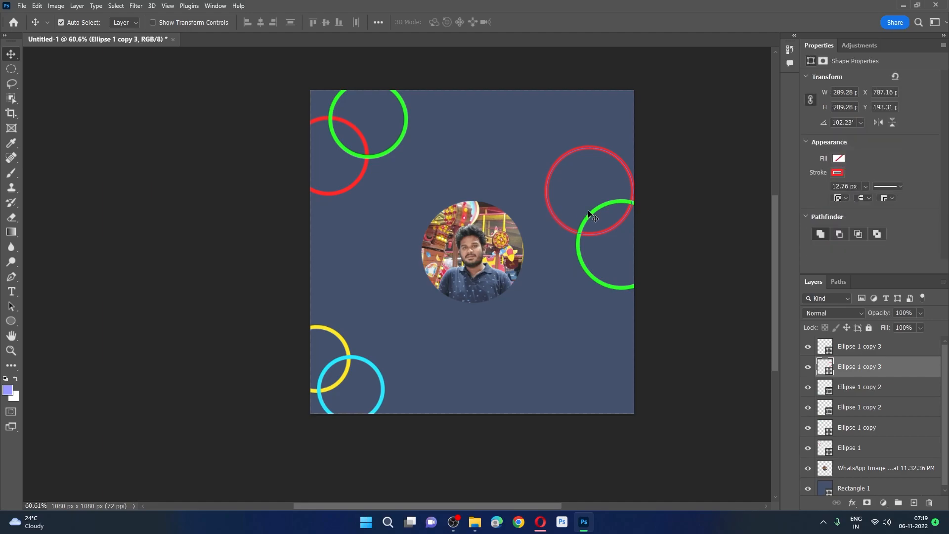
click(837, 173)
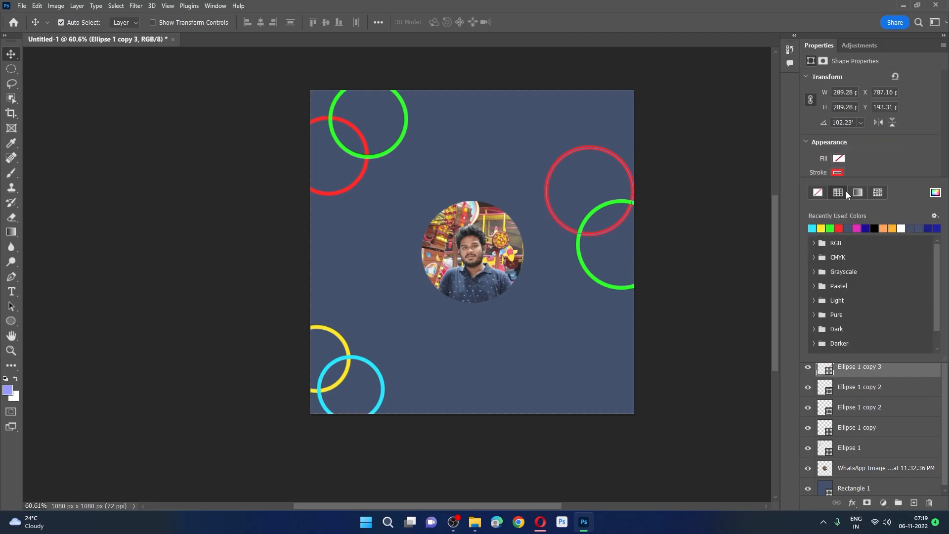
click(858, 227)
click(731, 212)
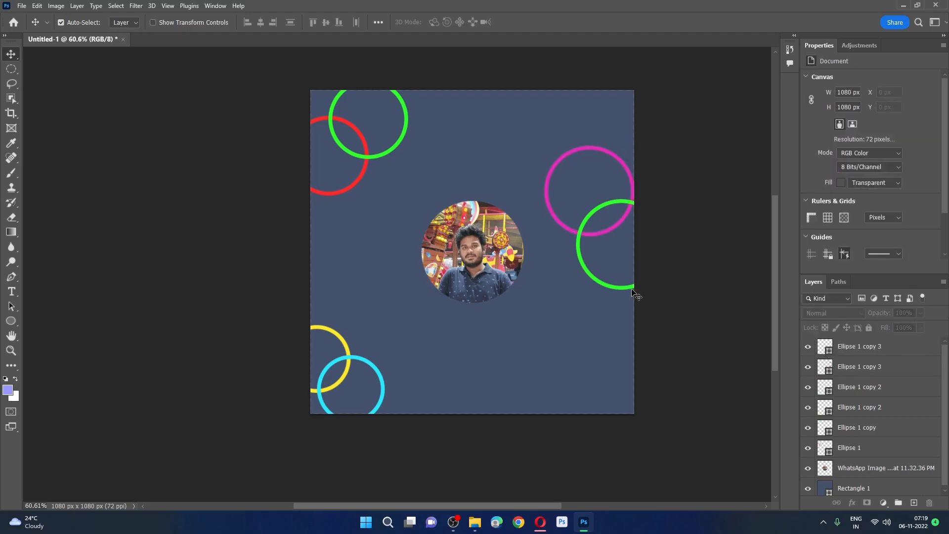
- Change the stroke of the green circle at the canvas's right edge to the recently used black
click(612, 288)
click(840, 174)
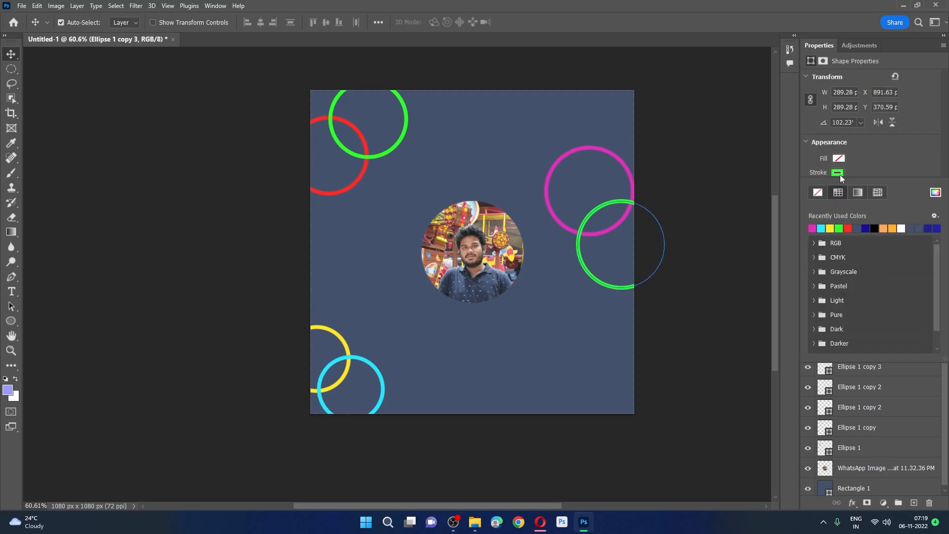
click(874, 228)
click(731, 239)
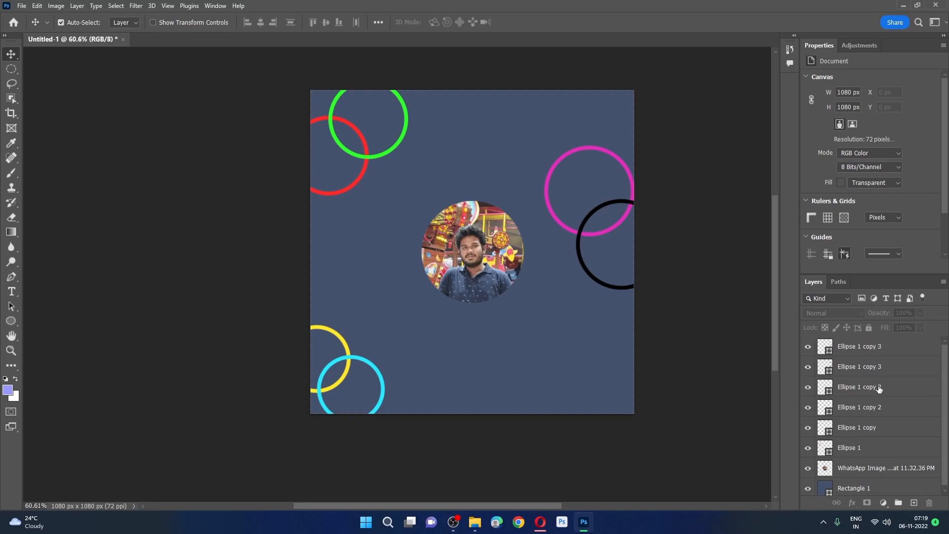
- Add all six ellipse layers to the selection one at a time, and clear the selection
click(875, 348)
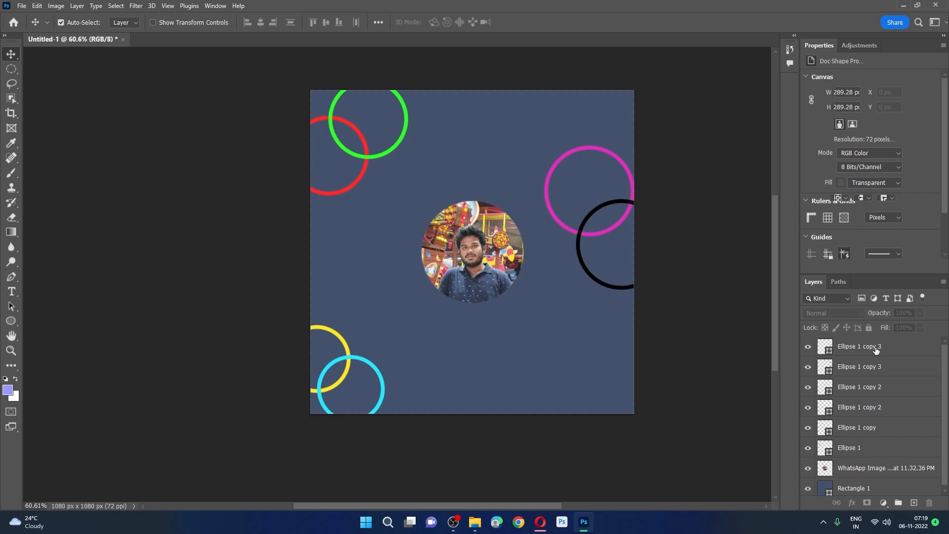
ctrl+click(874, 368)
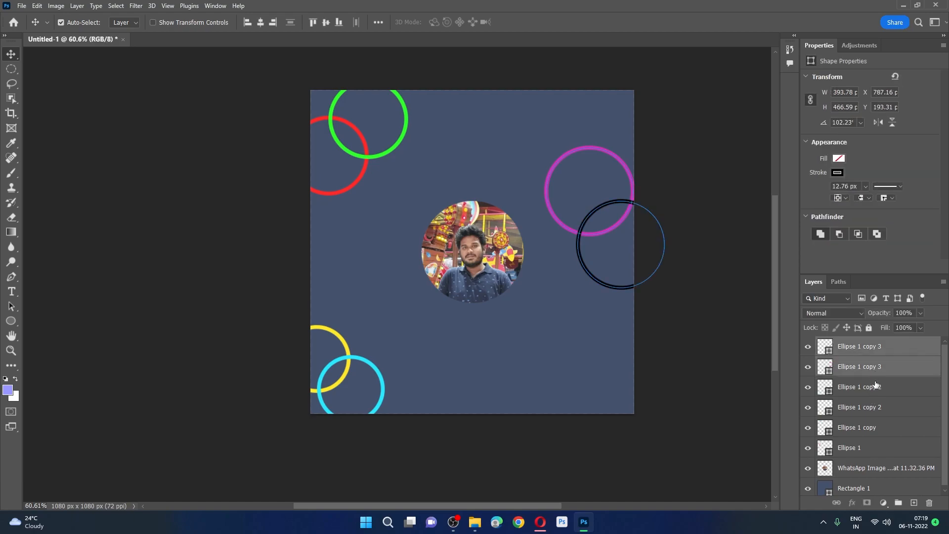
ctrl+click(874, 386)
ctrl+click(873, 407)
ctrl+click(873, 428)
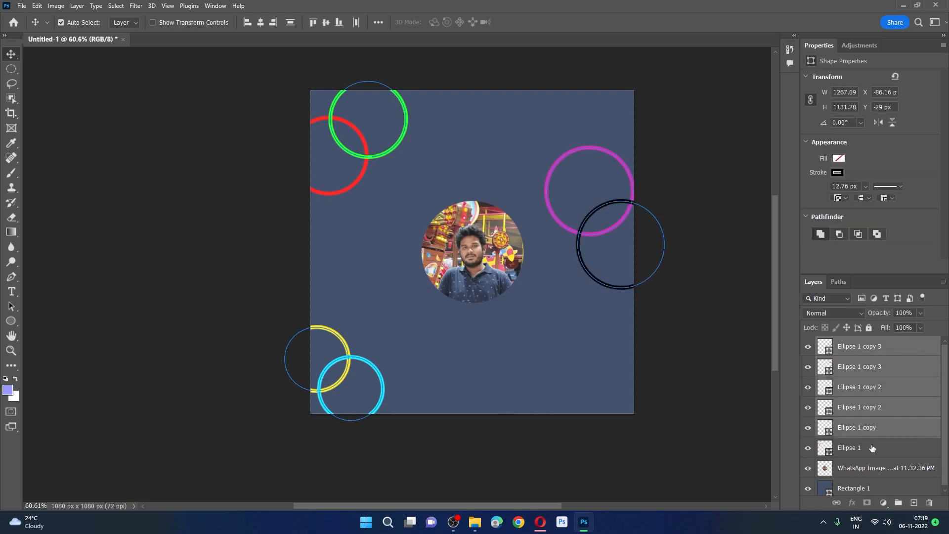
ctrl+click(872, 447)
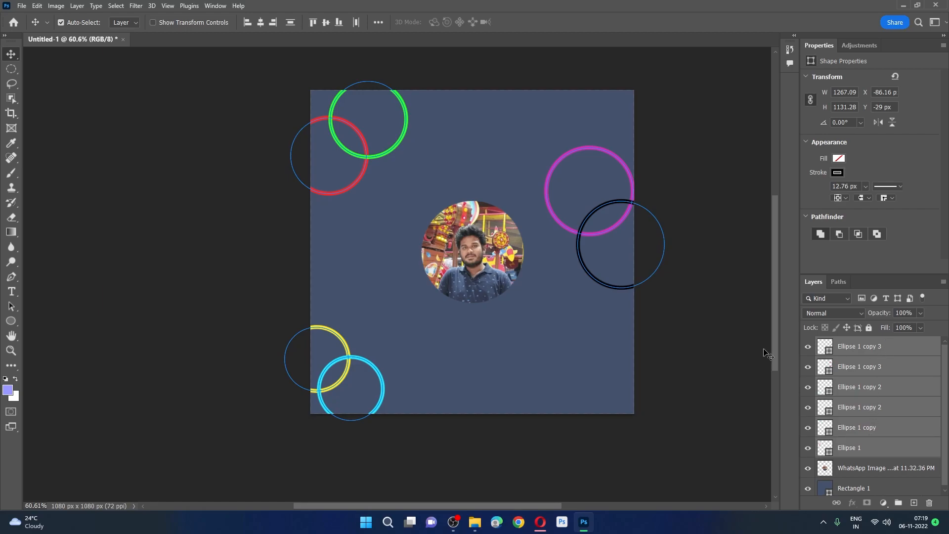
click(748, 351)
- Select the whole range of six ellipse layers, from the topmost copy down to Ellipse 1, and group them
click(844, 348)
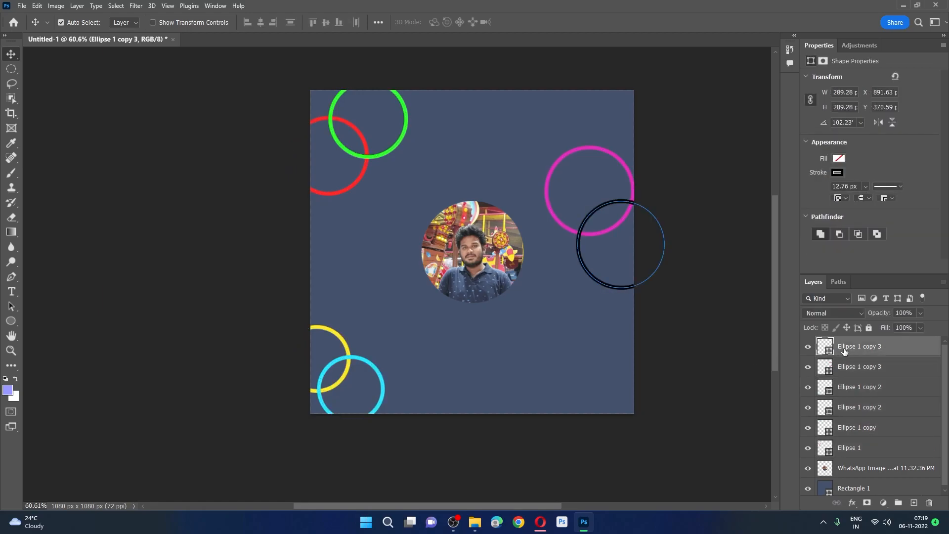
shift+click(861, 448)
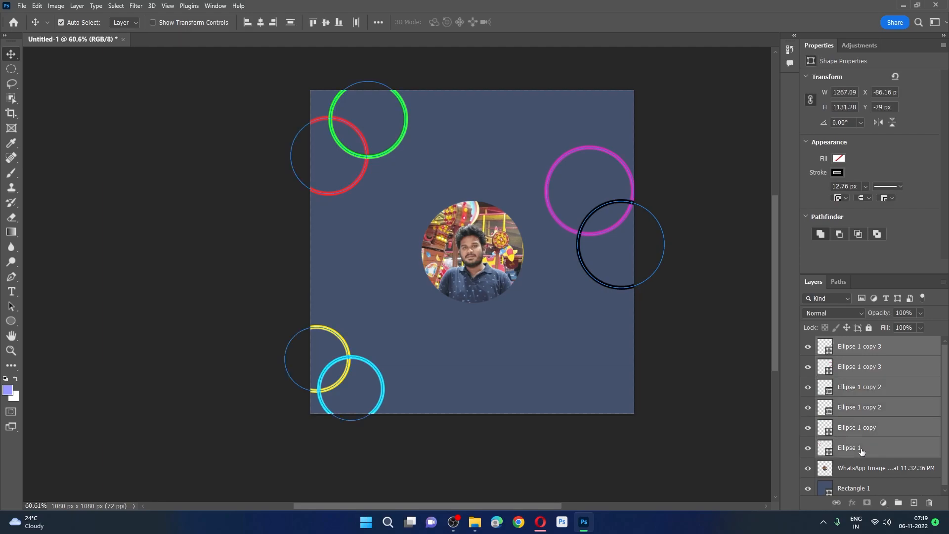
key(ctrl+g)
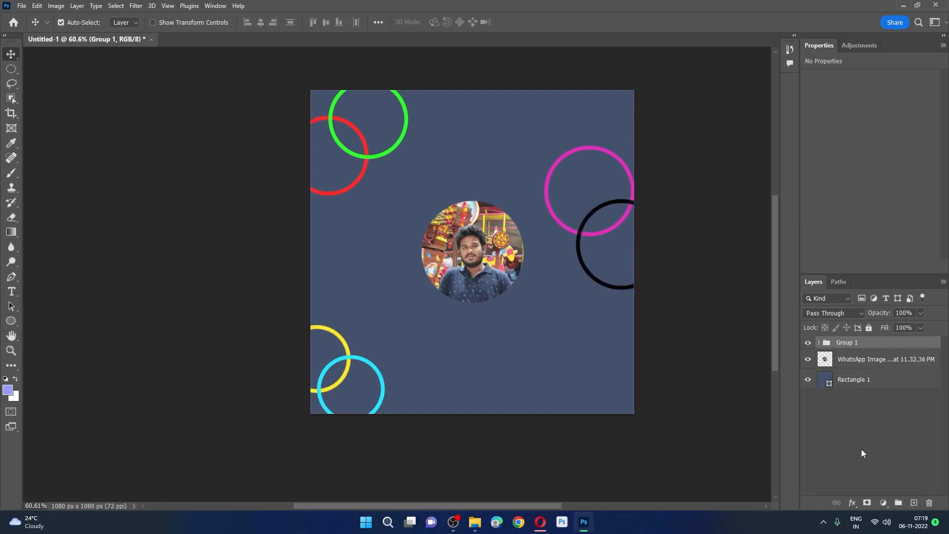
- Ungroup the six ellipse layers and put them together into a new layer group
key(ctrl+shift+g)
drag(861, 432, 899, 504)
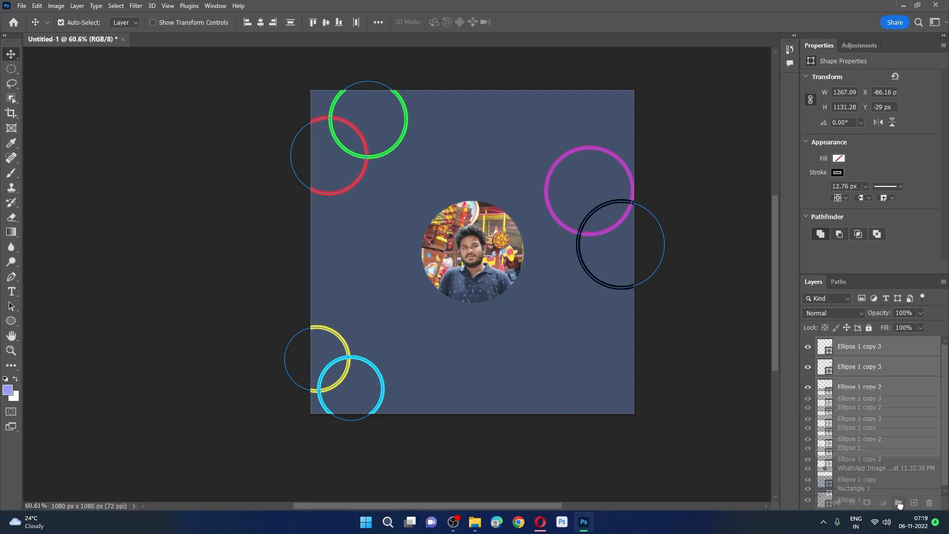
drag(899, 505, 899, 504)
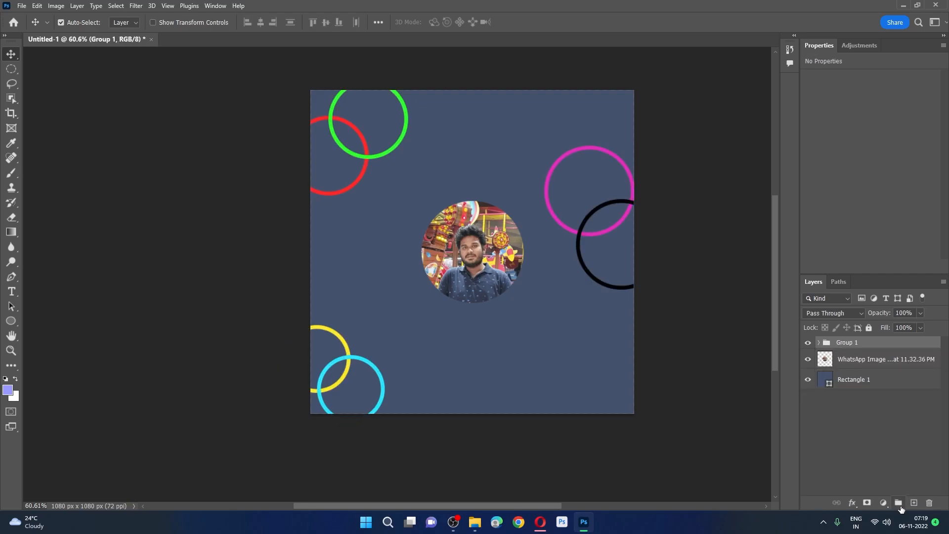